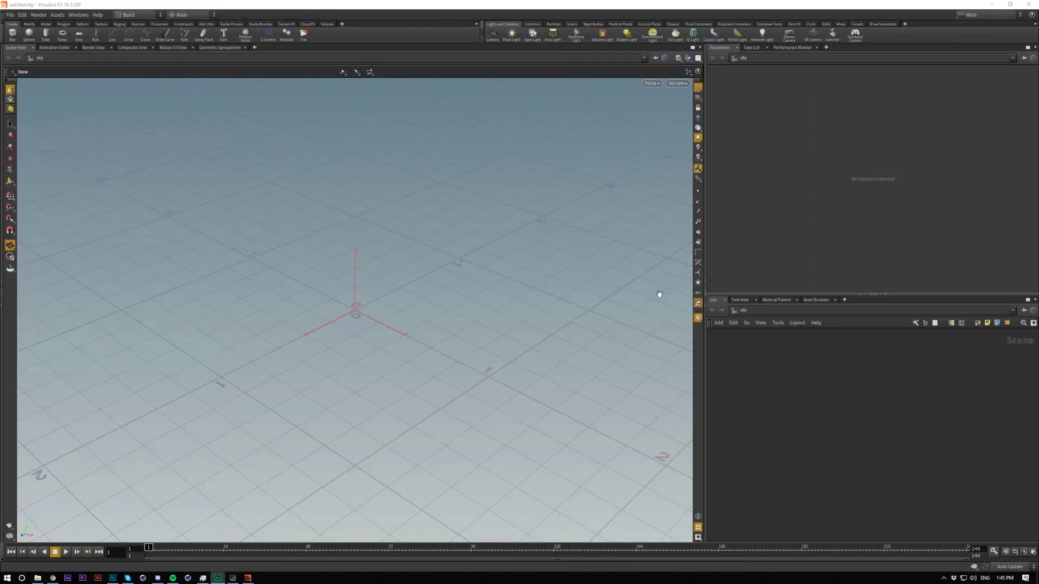
Create cam1 at 3.01889, 2.46492, 3.01889 (rotation -30, 45, 0) and tie the viewport view to it
left_click(532, 4)
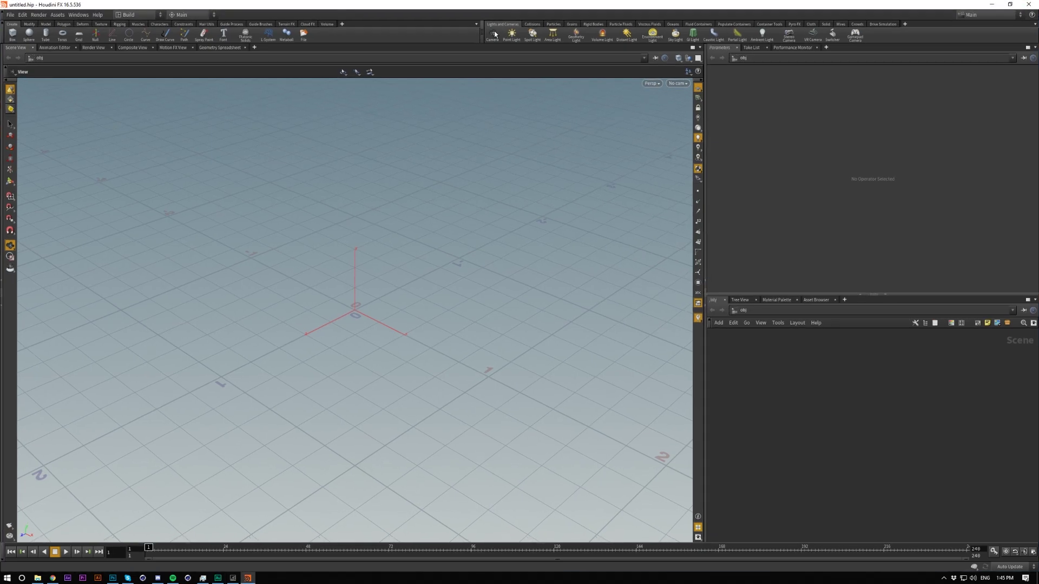
left_click(494, 37)
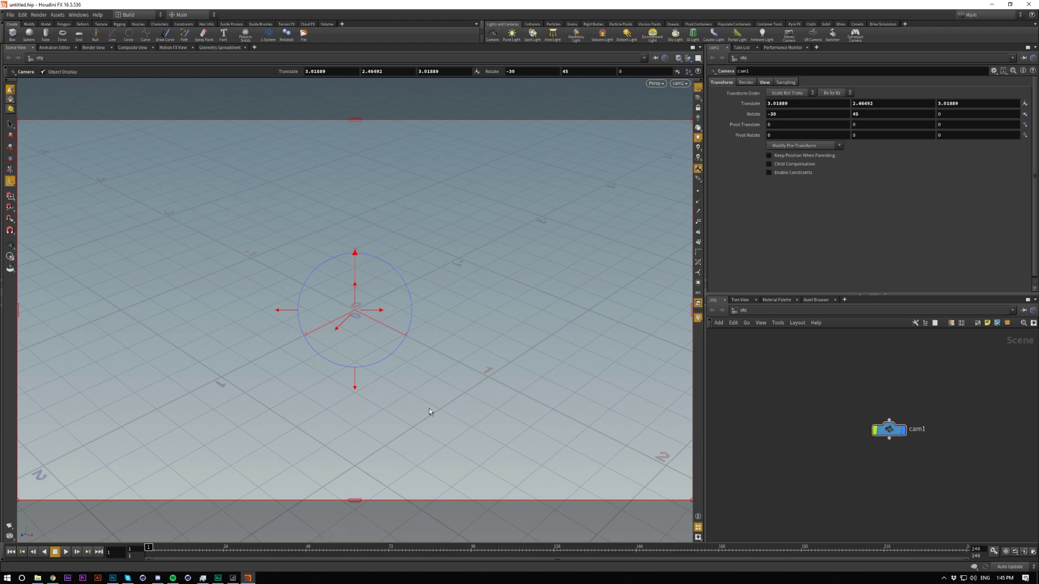
left_click(679, 84)
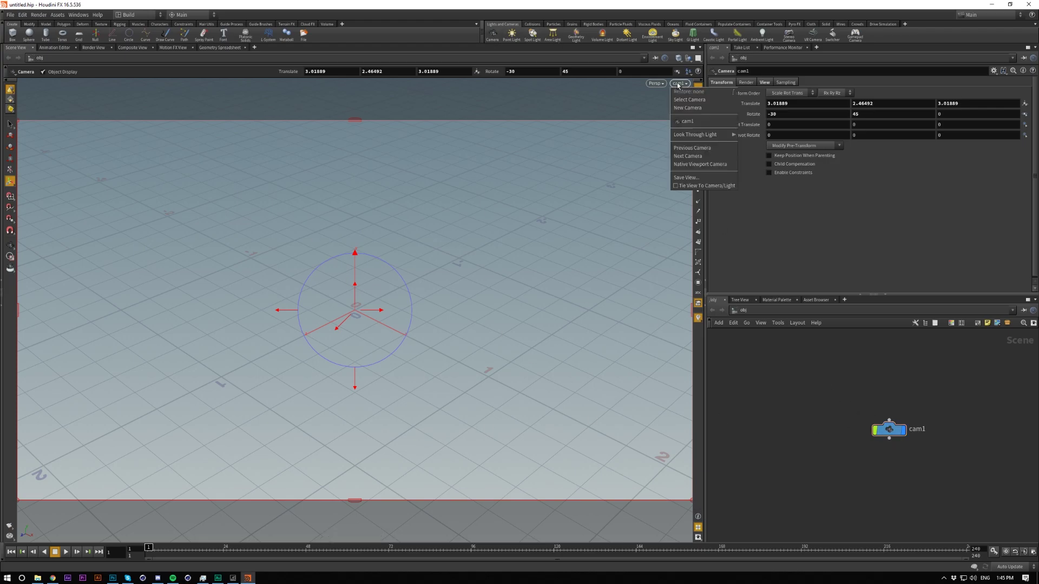
left_click(689, 186)
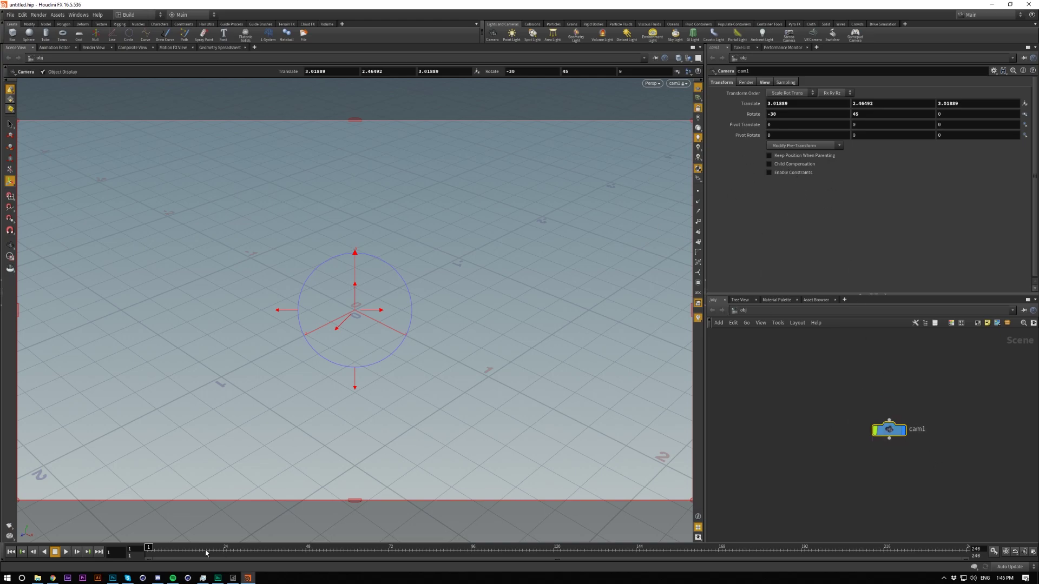
key("BackSpace")
Key cam1's Translate X at frame 40 (3.01889) and frame 1 (-0.08111), then play the move
type("40")
key("Return")
left_click(791, 103, "alt")
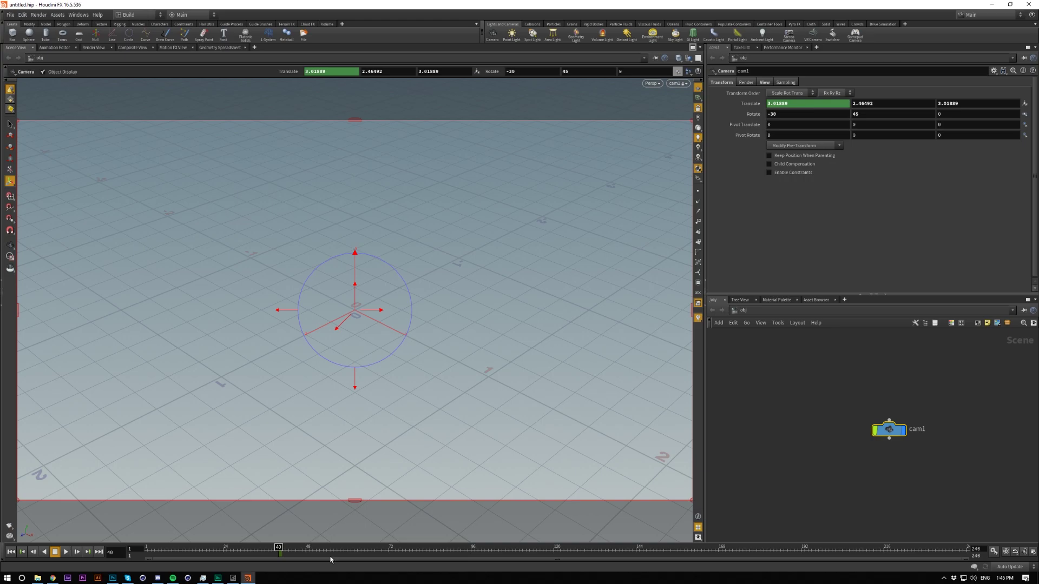
left_click(11, 552)
middle_click_drag(784, 103, 663, 107)
left_click(788, 103, "alt")
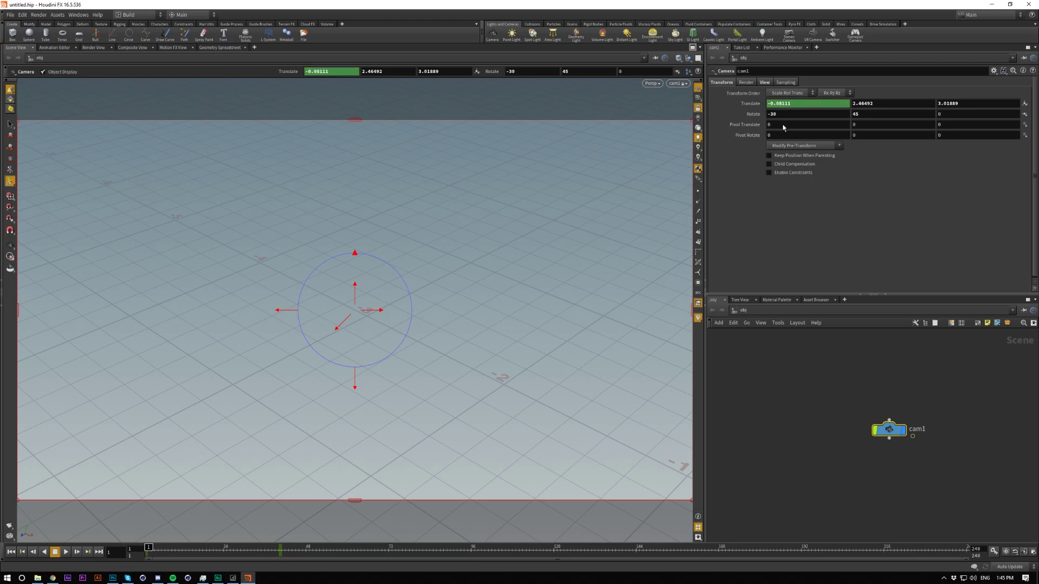
key("Up")
key("Up")
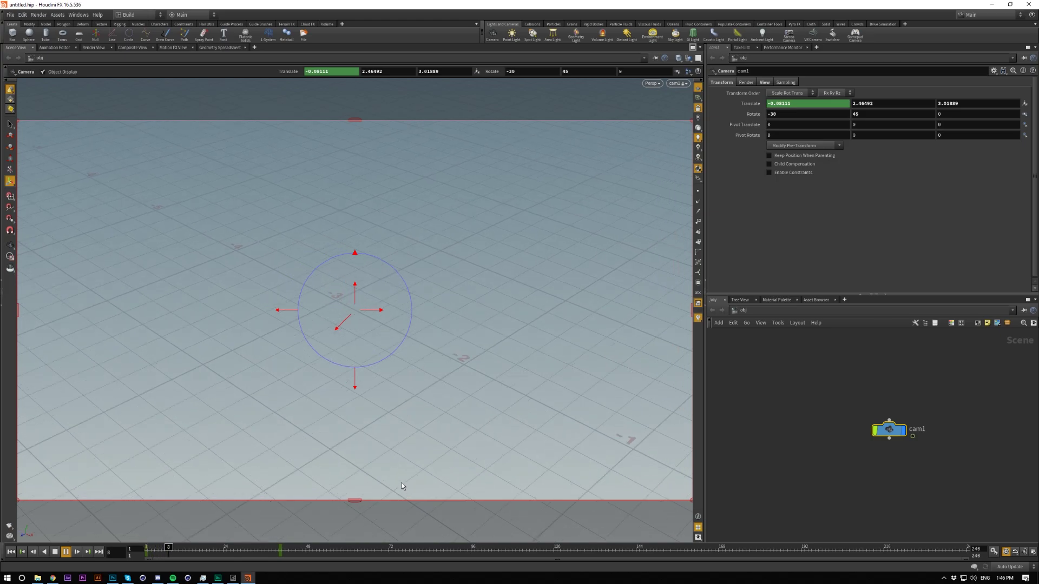
key("ctrl+Up")
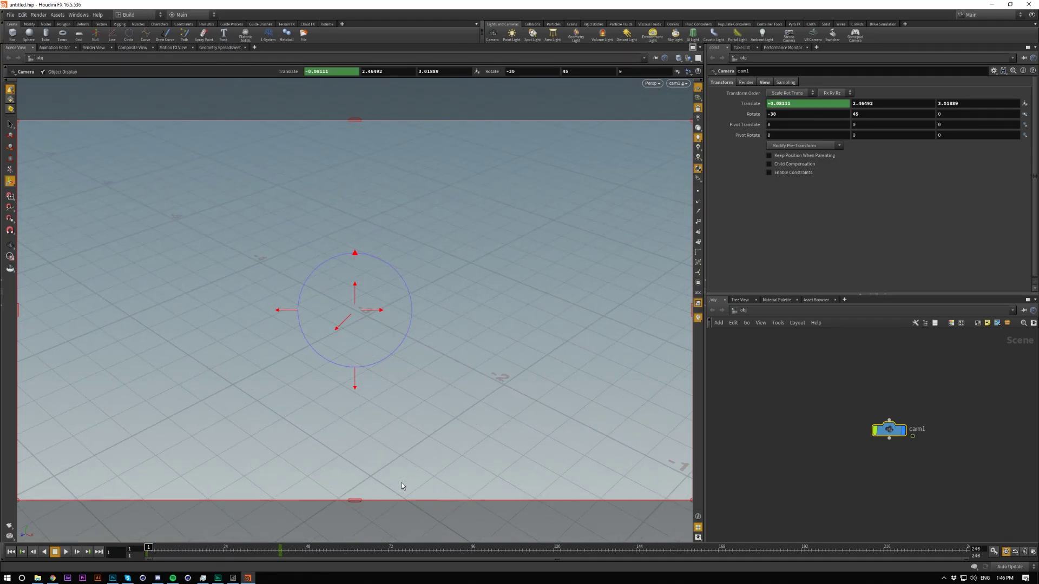
In the Animation Editor, set the frame-40 Translate X key's Accel to 0
left_click(803, 107, "shift")
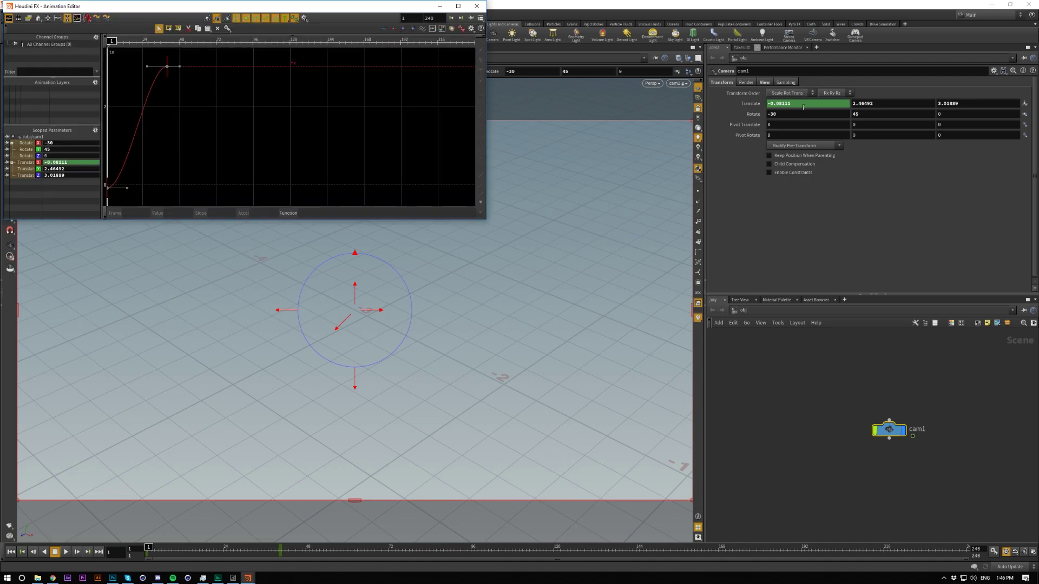
mouse_move(245, 152)
middle_mouse_down()
mouse_move(266, 137)
mouse_move(359, 141)
mouse_move(342, 144)
middle_mouse_up()
middle_click_drag(304, 99, 306, 97)
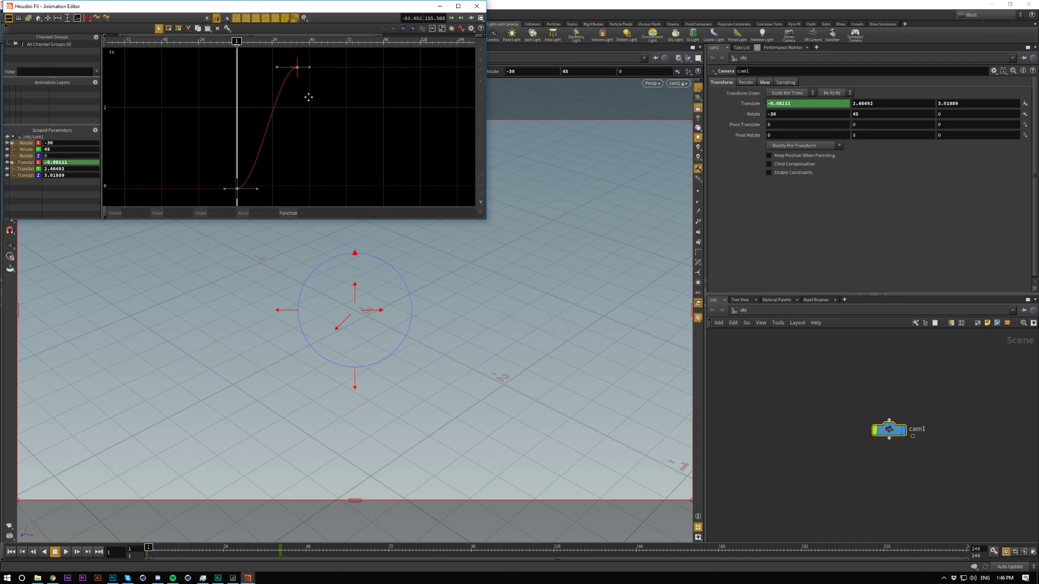
left_click(297, 67)
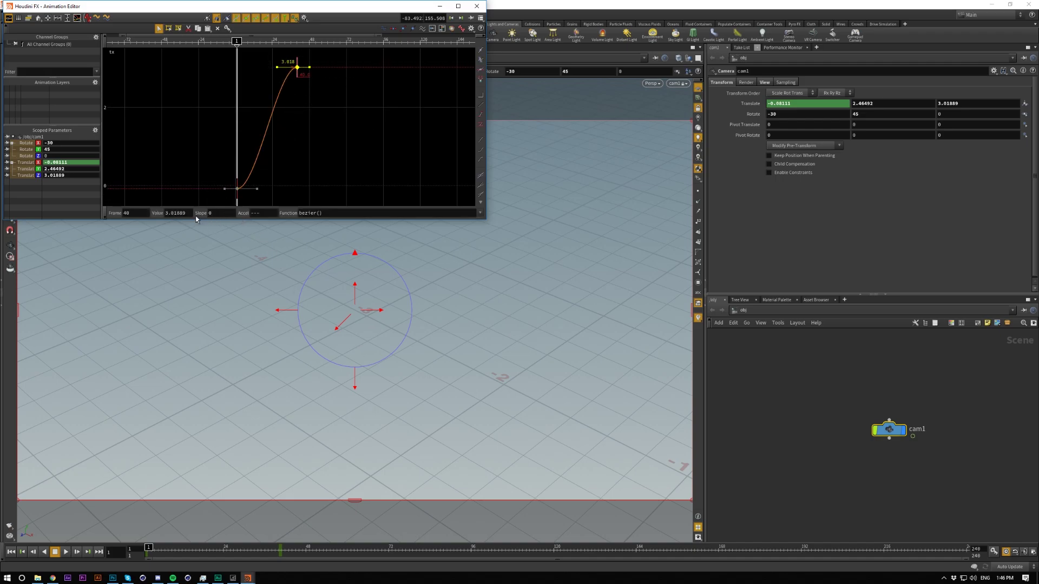
left_click(255, 213)
type("0")
key("Return")
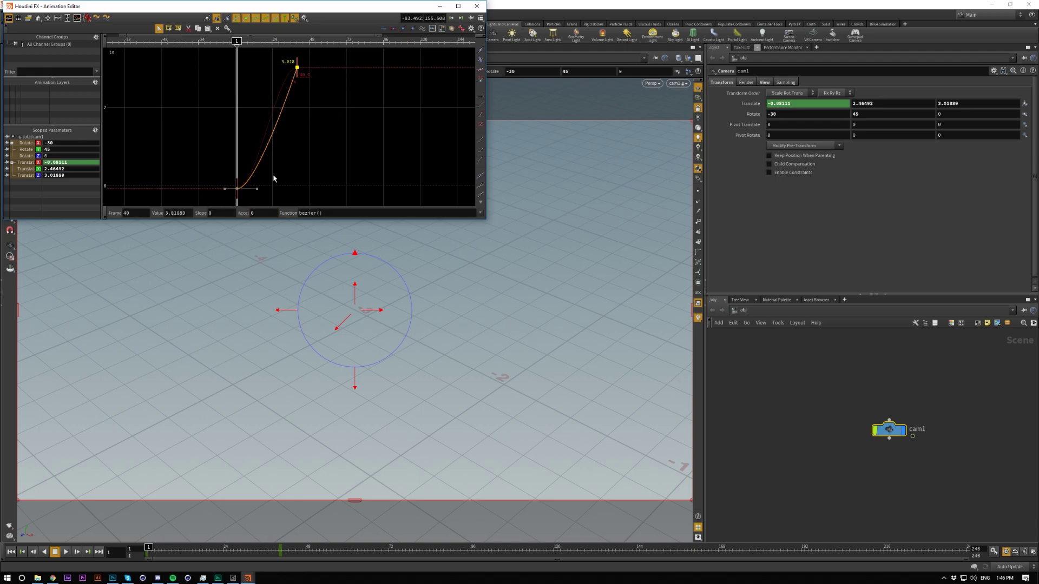
Raise the frame-1 key's Accel for a longer ease-out, then close the Animation Editor
left_click_drag(274, 177, 191, 198)
middle_click_drag(257, 212, 287, 212)
left_click(318, 135)
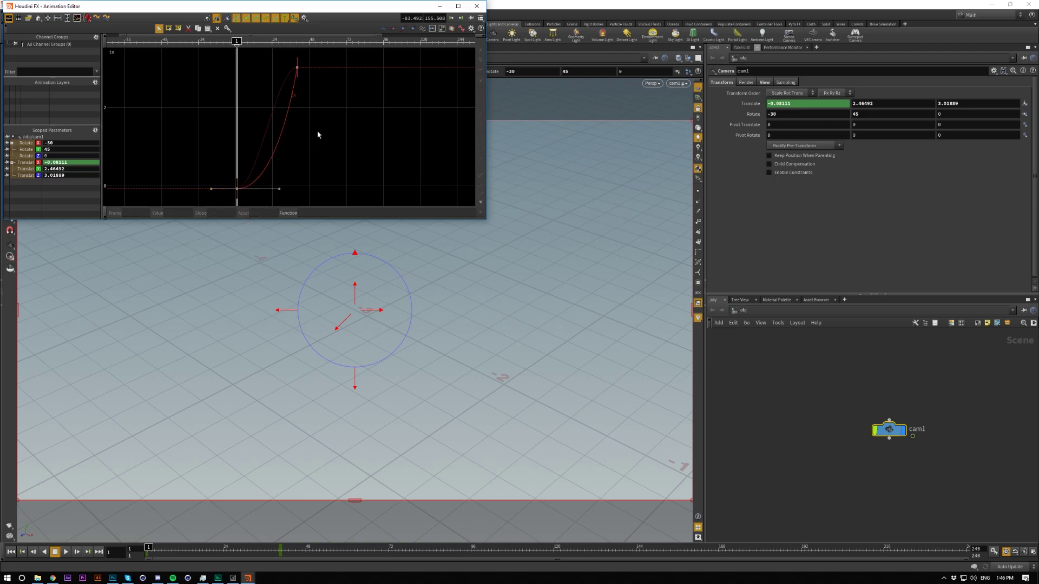
left_click(475, 5)
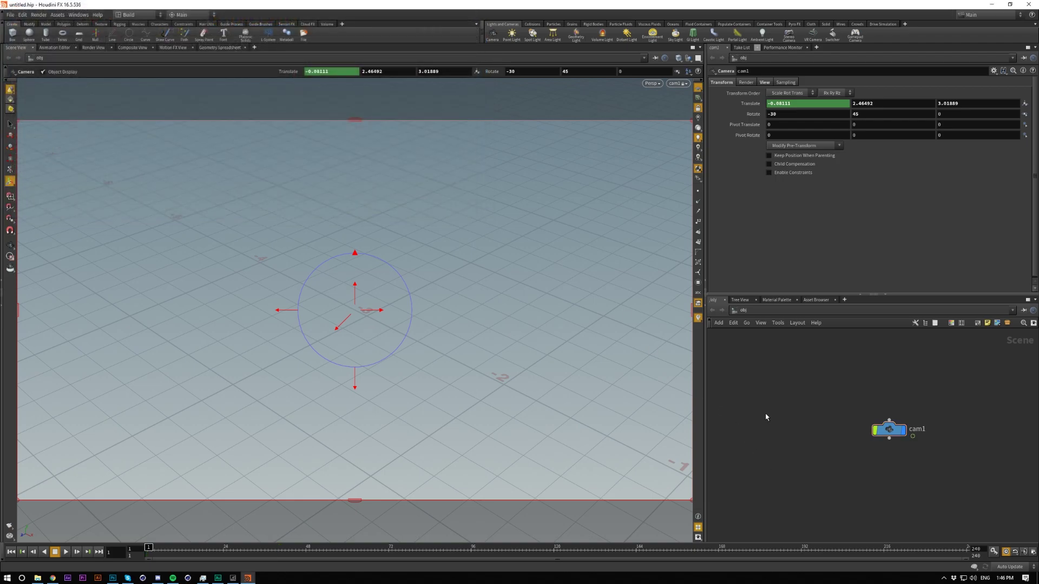
Play back the eased move and add a CHOP Network, chopnet1, in /obj
key("Up")
key("Tab")
type("chop")
key("Return")
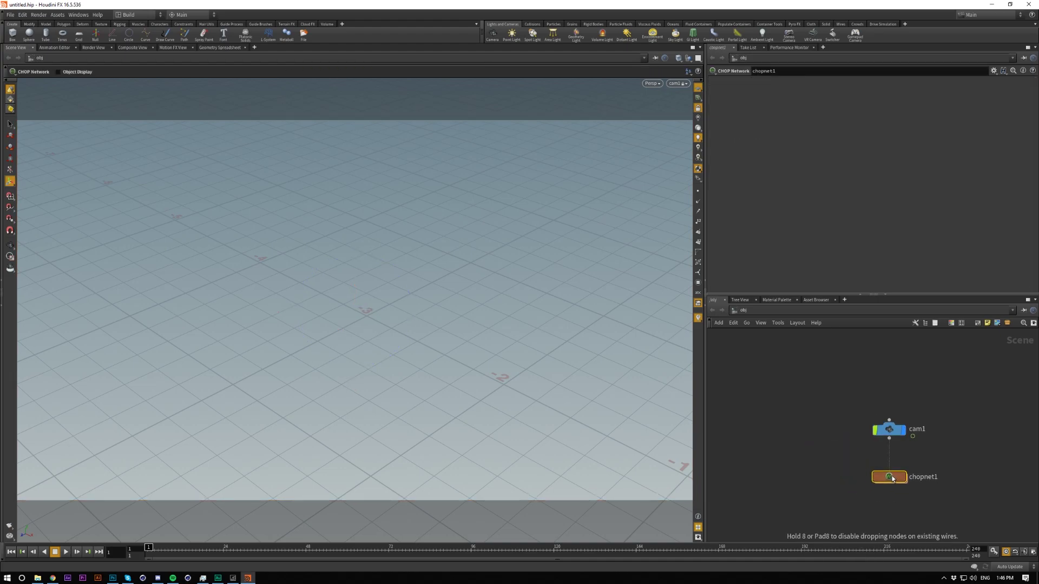
left_click(893, 478)
Add a second camera and rename it chop_camera
key("Tab")
type("cam")
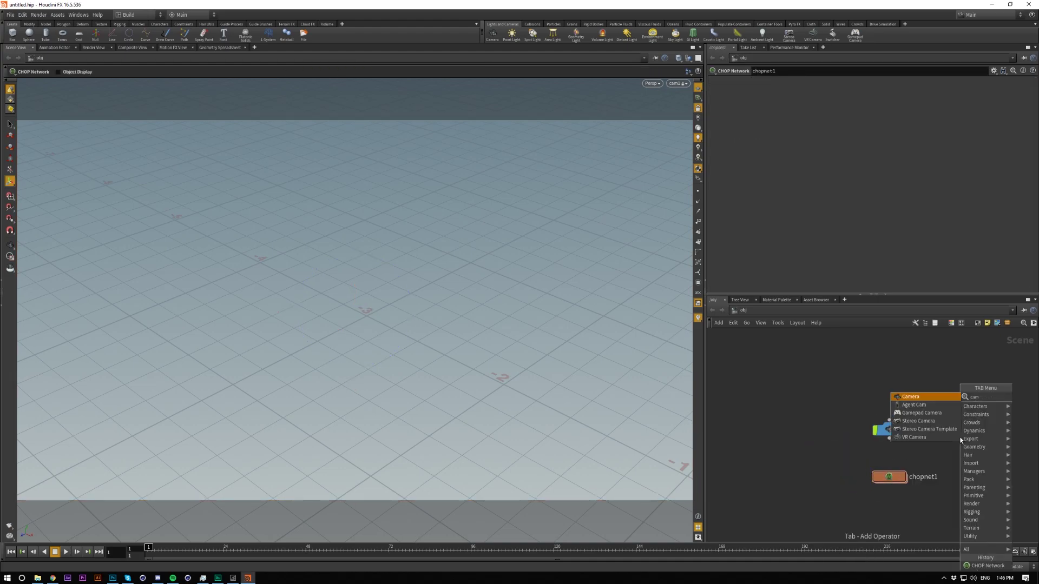
key("Return")
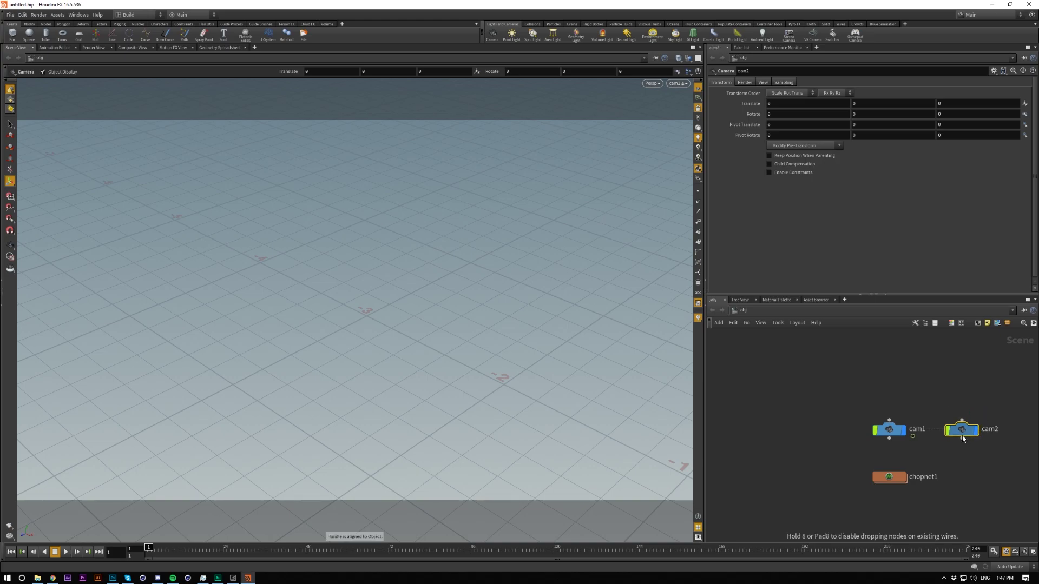
left_click(962, 436)
double_click(989, 429)
type("chop_camer")
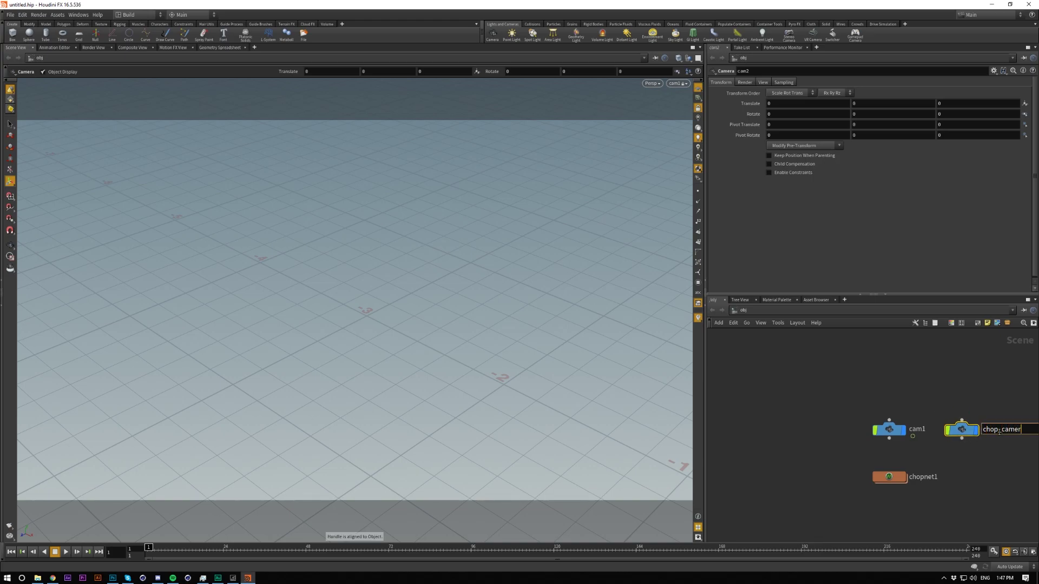
type("a")
key("Return")
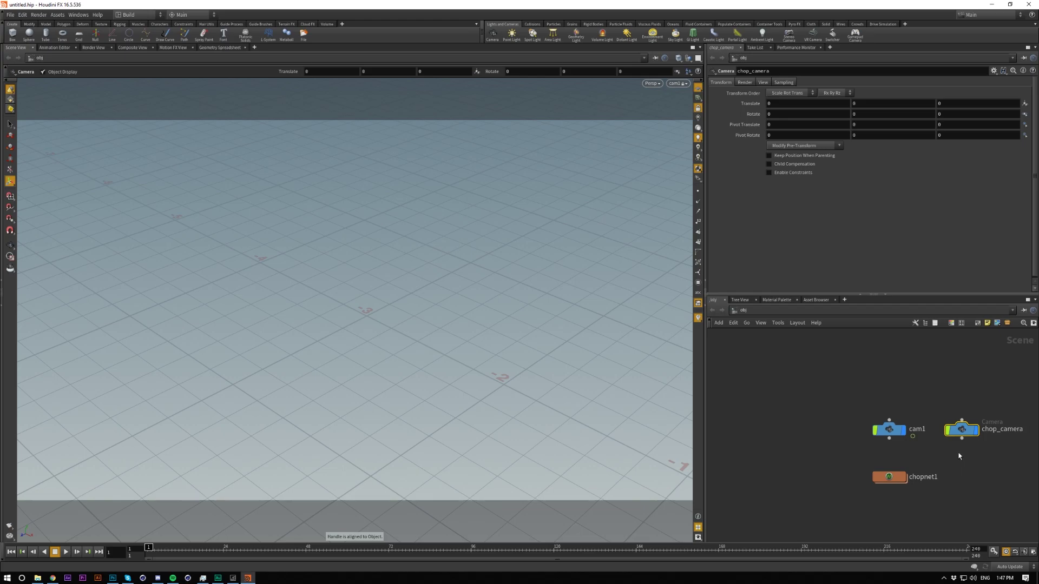
View the scene through chop_camera and step inside chopnet1
middle_click_drag(959, 456, 909, 456)
left_click(832, 475)
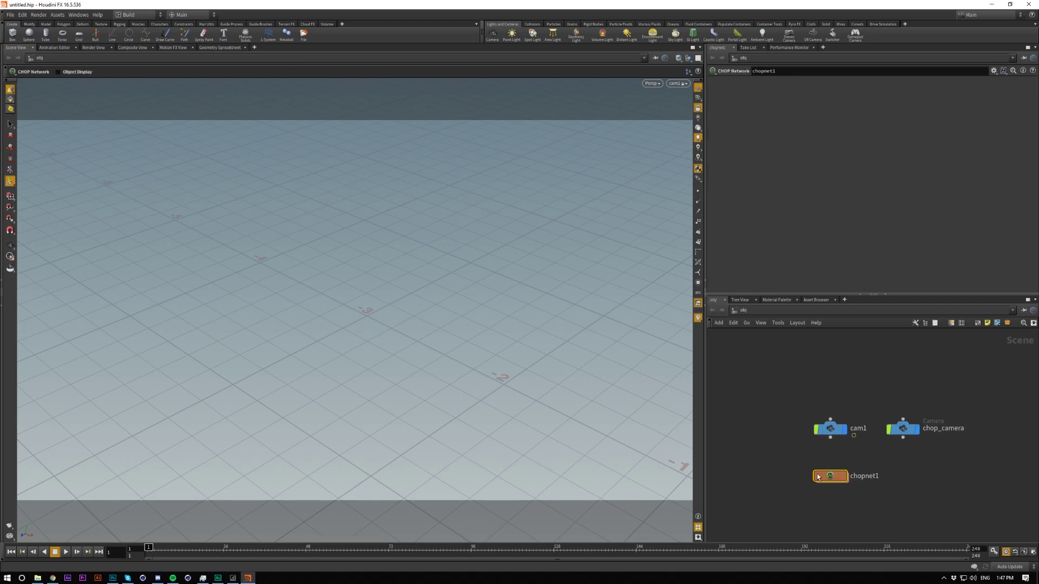
left_click_drag(892, 398, 944, 440)
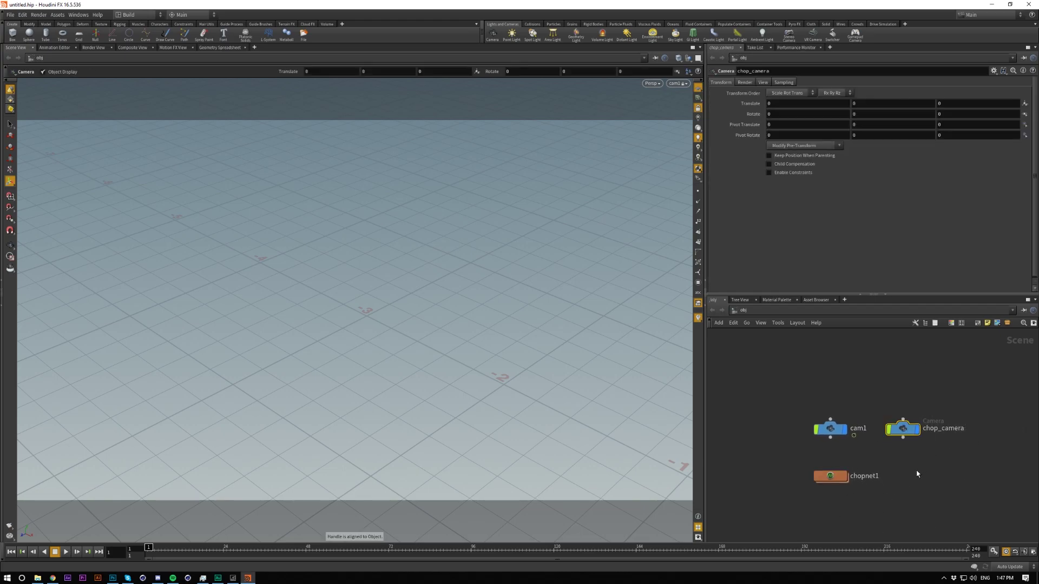
left_click(677, 83)
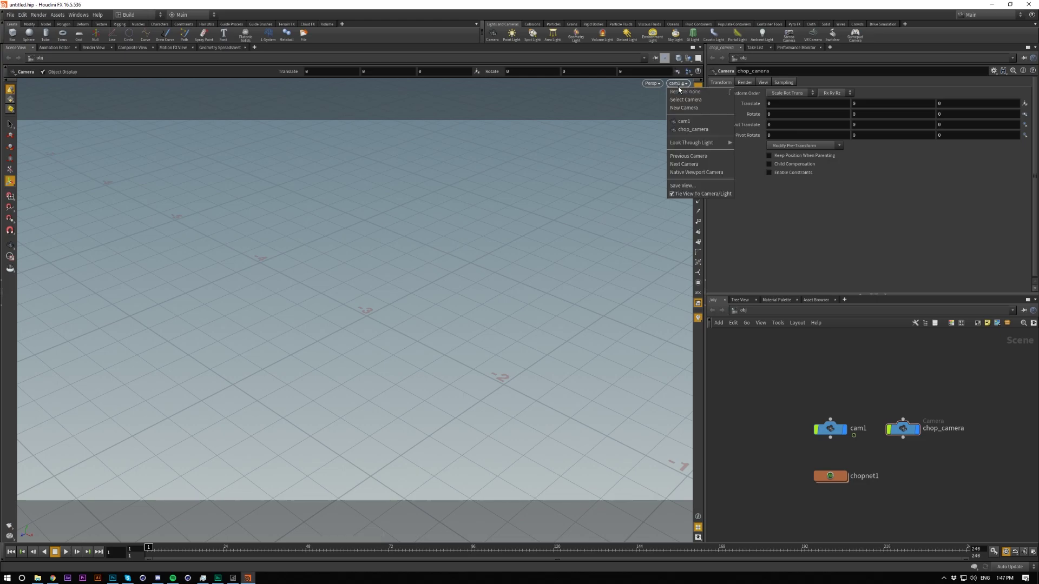
left_click(695, 125)
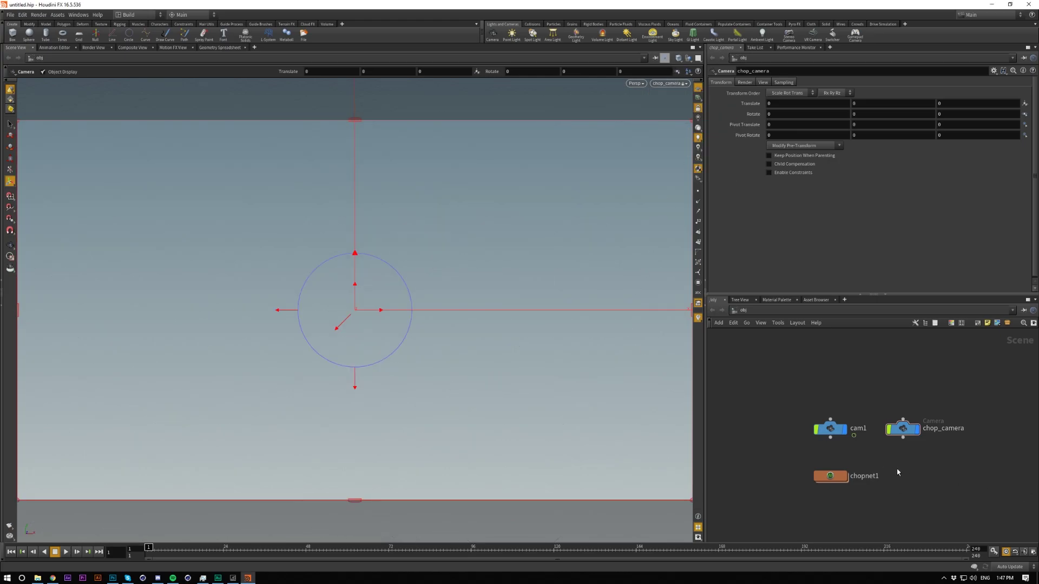
double_click(830, 475)
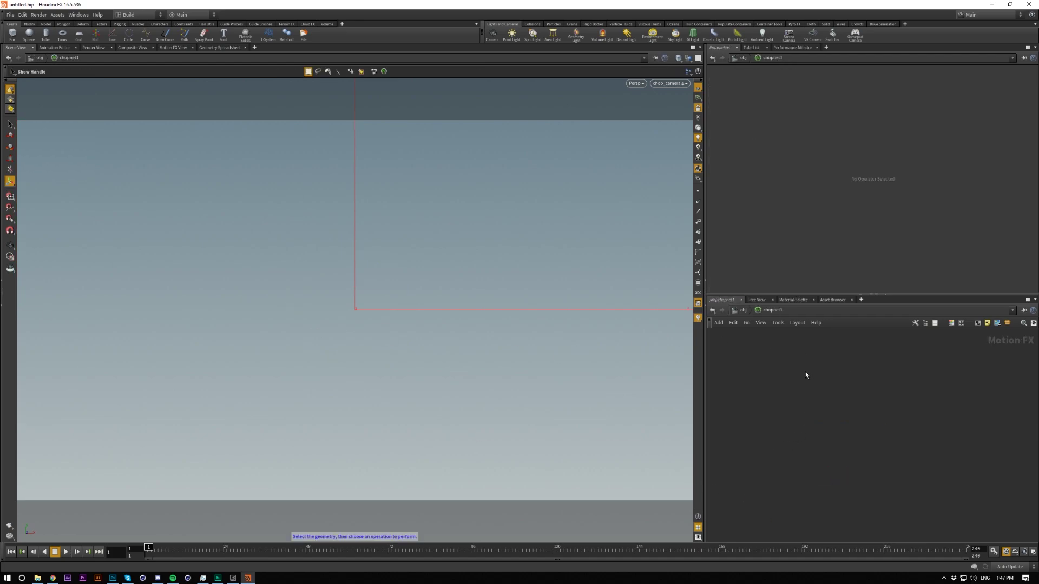
Add an Object CHOP, object1, inside chopnet1 targeting /obj/cam1
key("Tab")
type("obj")
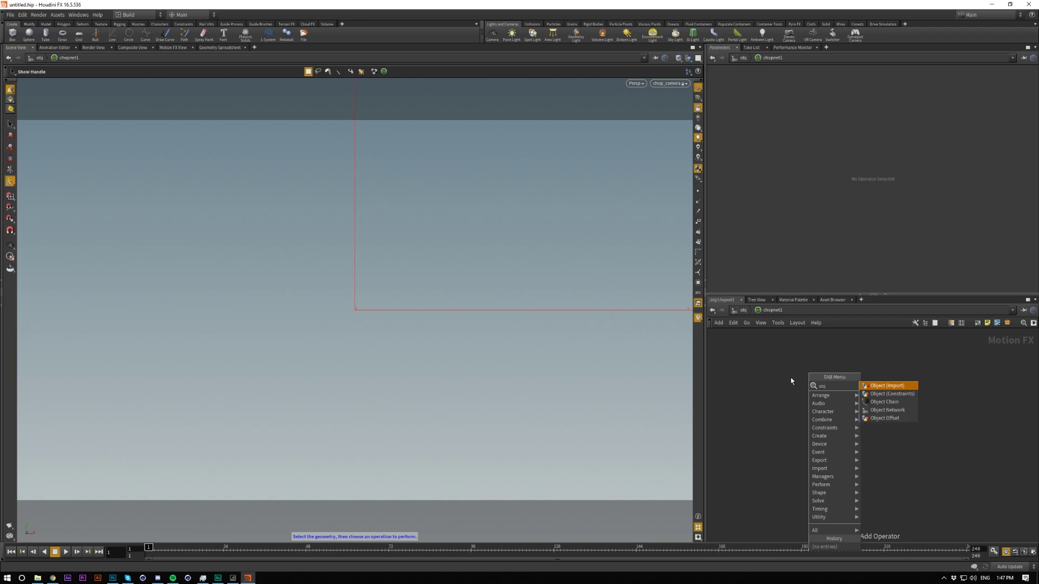
key("Return")
left_click(790, 377)
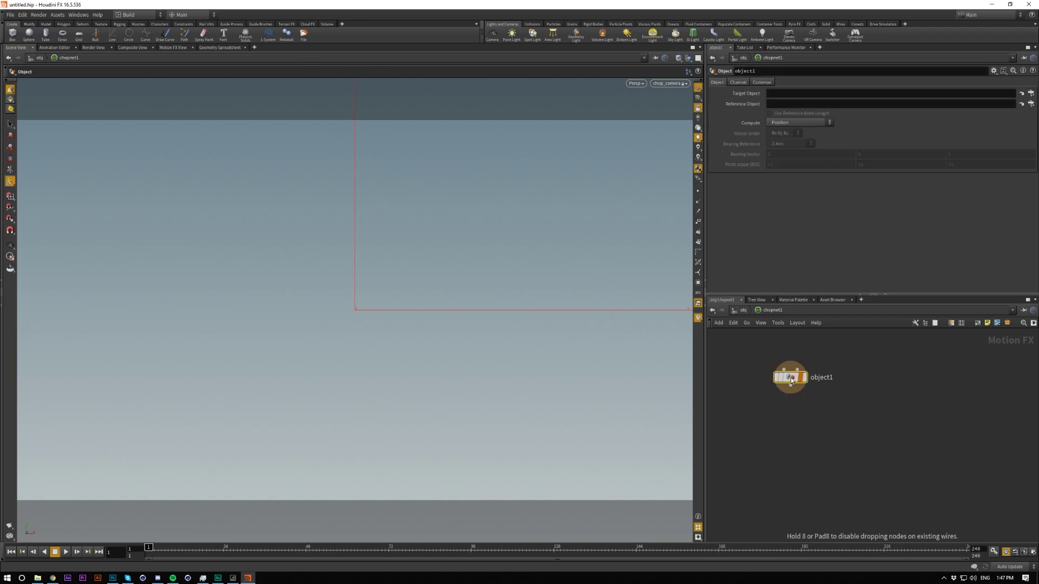
left_click_drag(790, 377, 837, 415)
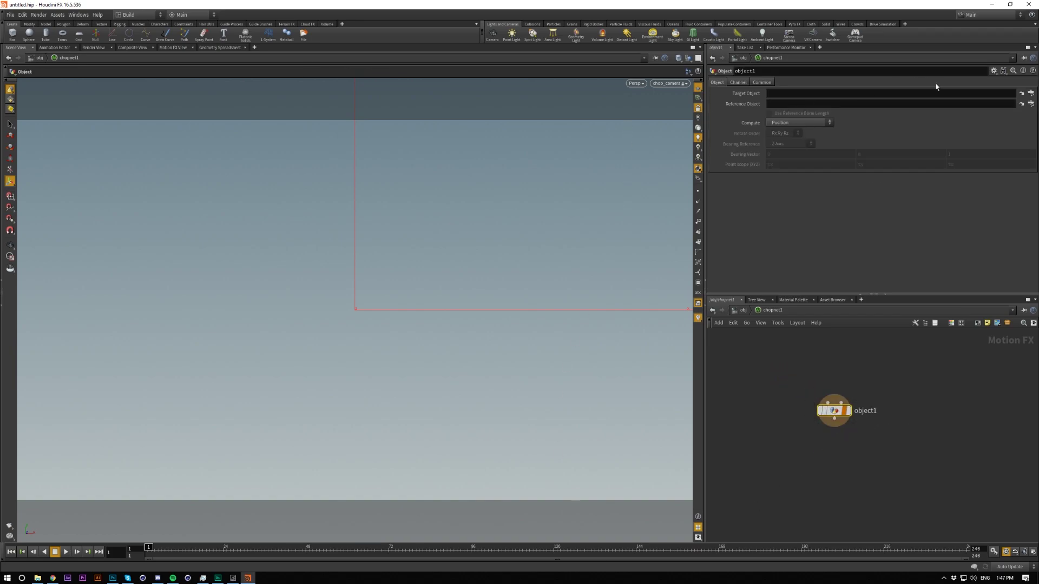
left_click(1028, 95)
left_click(968, 57)
left_click(950, 156)
Set object1 to compute Position and Rotation and make room below it
left_click(788, 122)
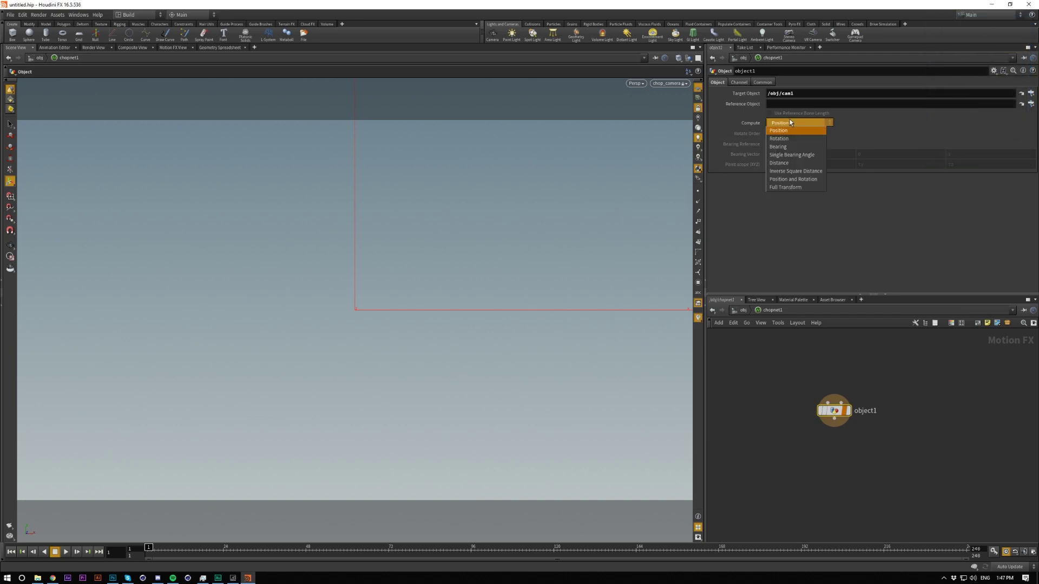
left_click(796, 179)
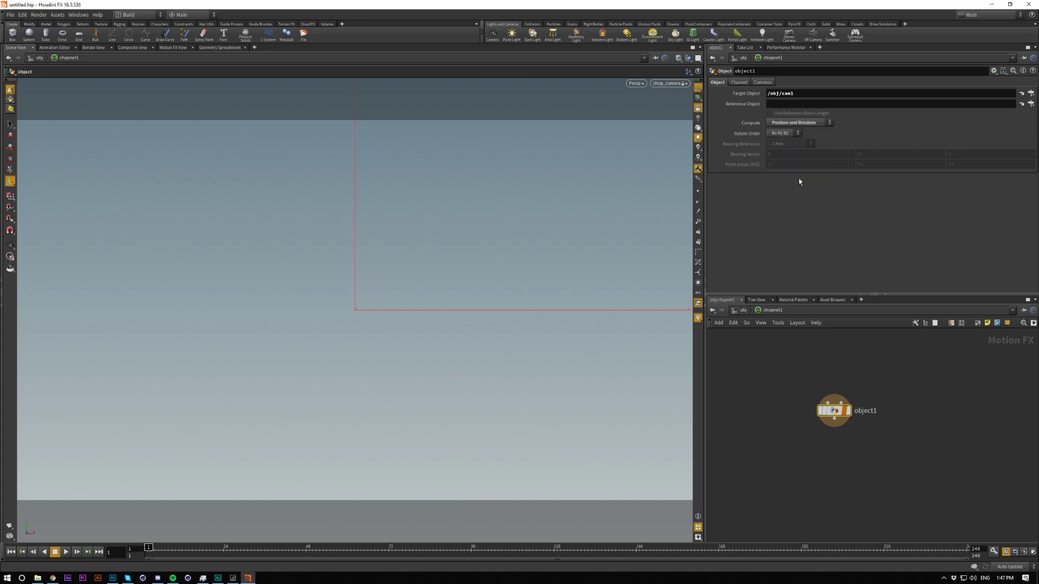
left_click(802, 124)
key("Escape")
left_click(795, 123)
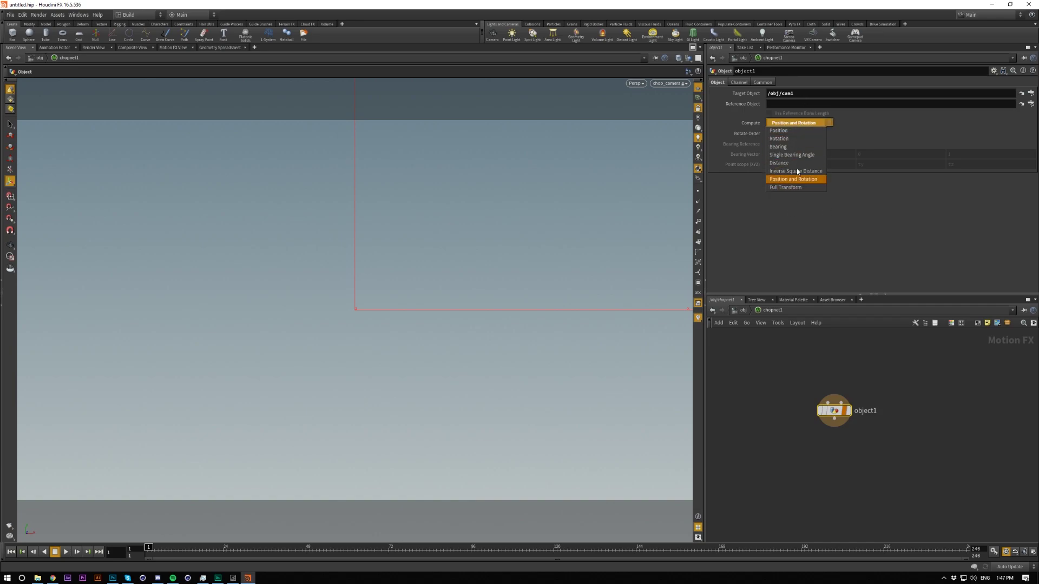
key("Escape")
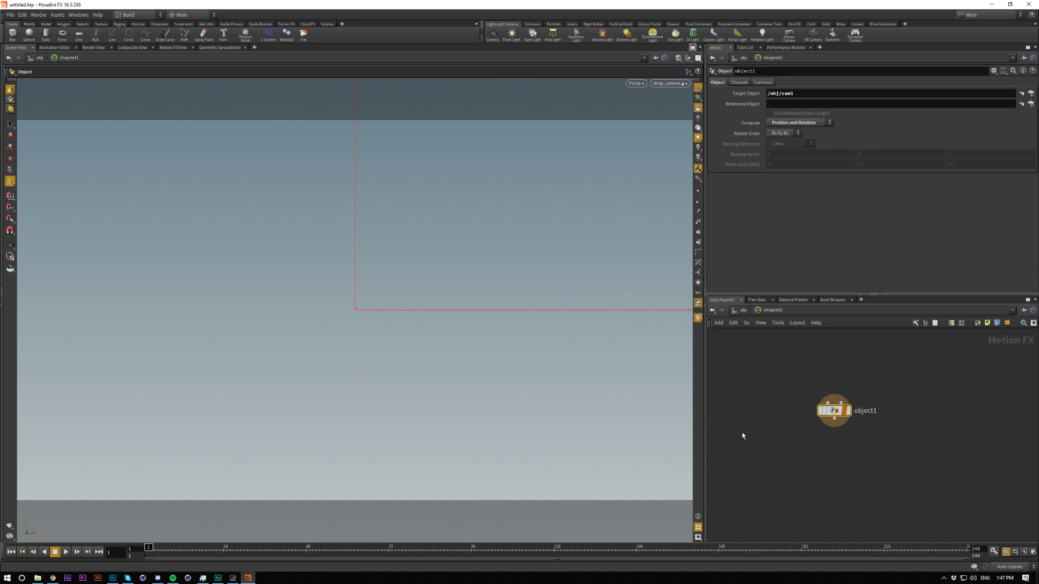
middle_click_drag(742, 435, 744, 375)
key("Tab")
Create Lag CHOP lag1 under object1, with Lag Value method and lag 0.2, 0.2
type("lag")
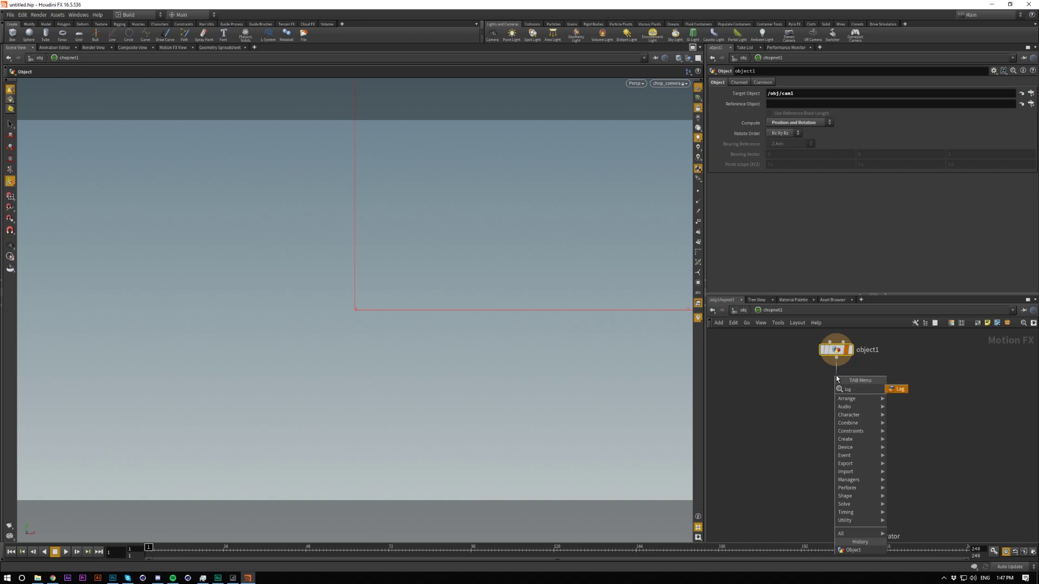
key("Return")
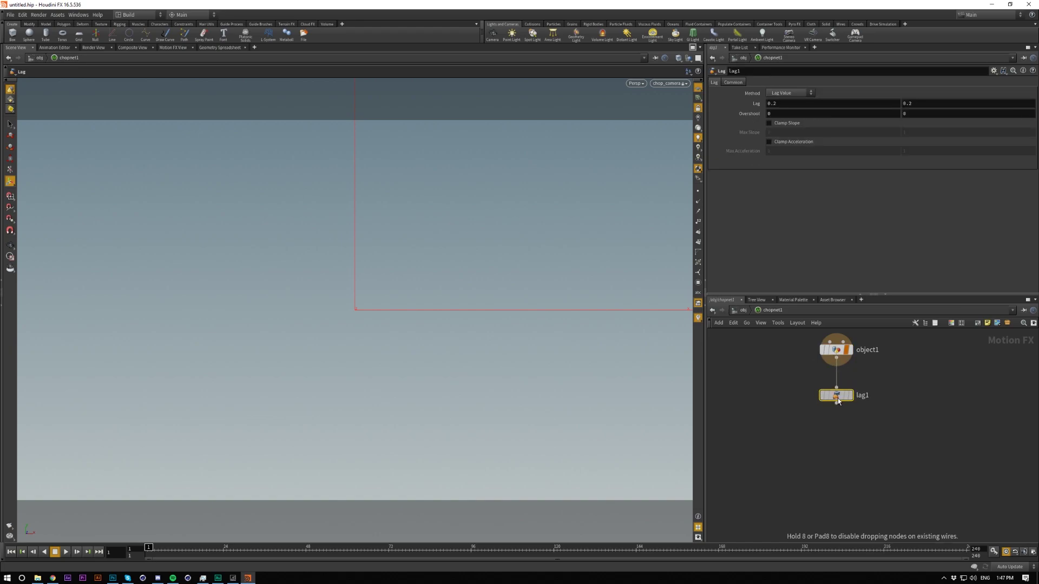
left_click(838, 398)
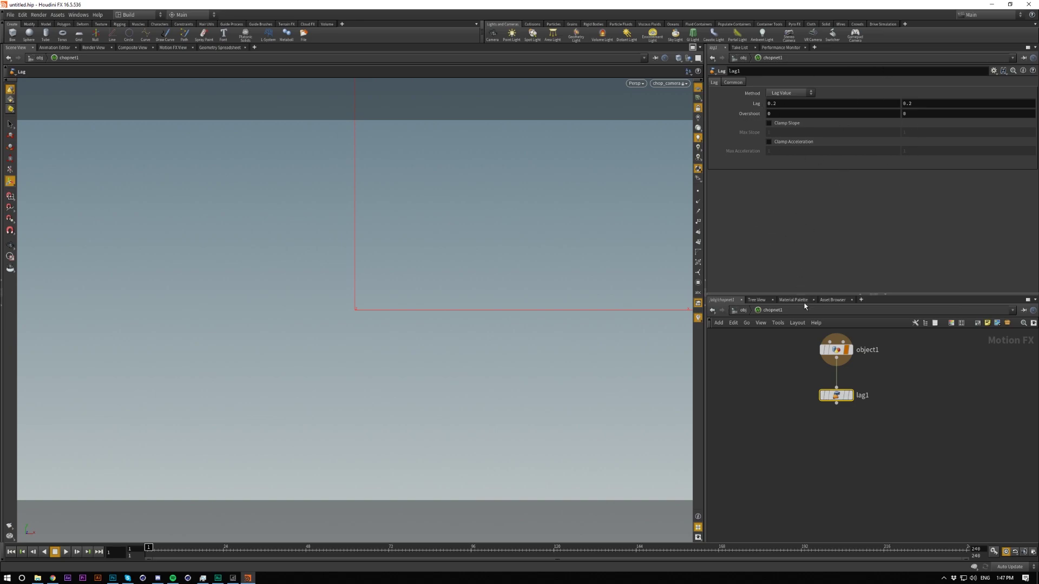
middle_click_drag(787, 341, 790, 372)
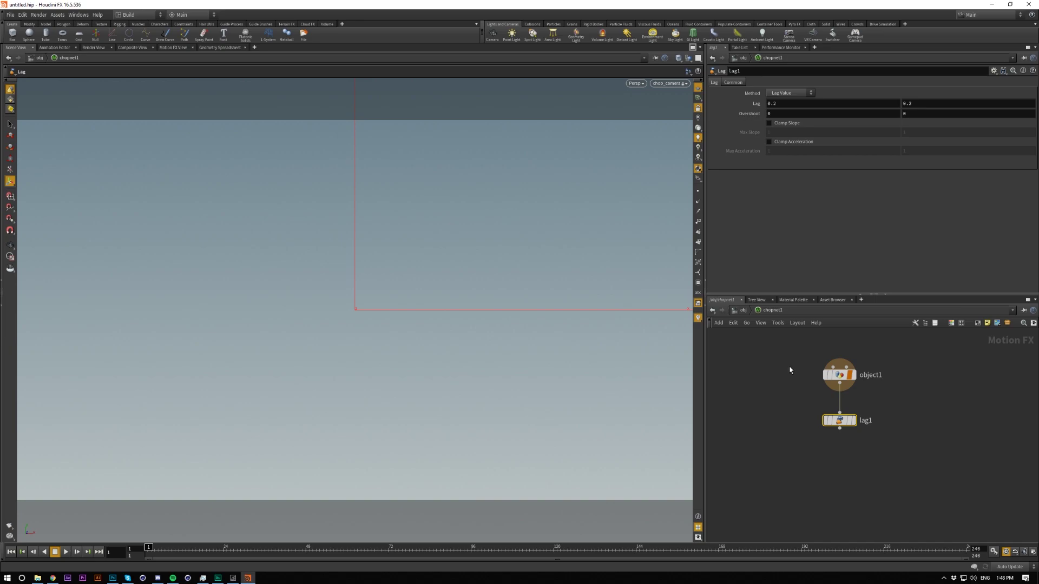
mouse_move(826, 425)
left_click(843, 431)
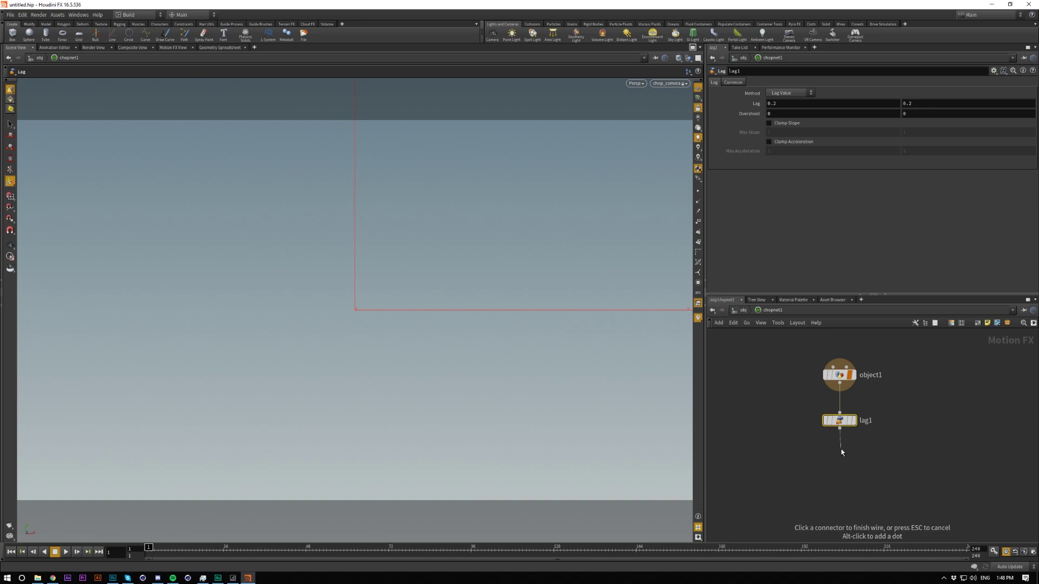
Add Jiggle CHOP jiggle1 after lag1 and set its Damping to 0
left_click(836, 447)
type("jigg")
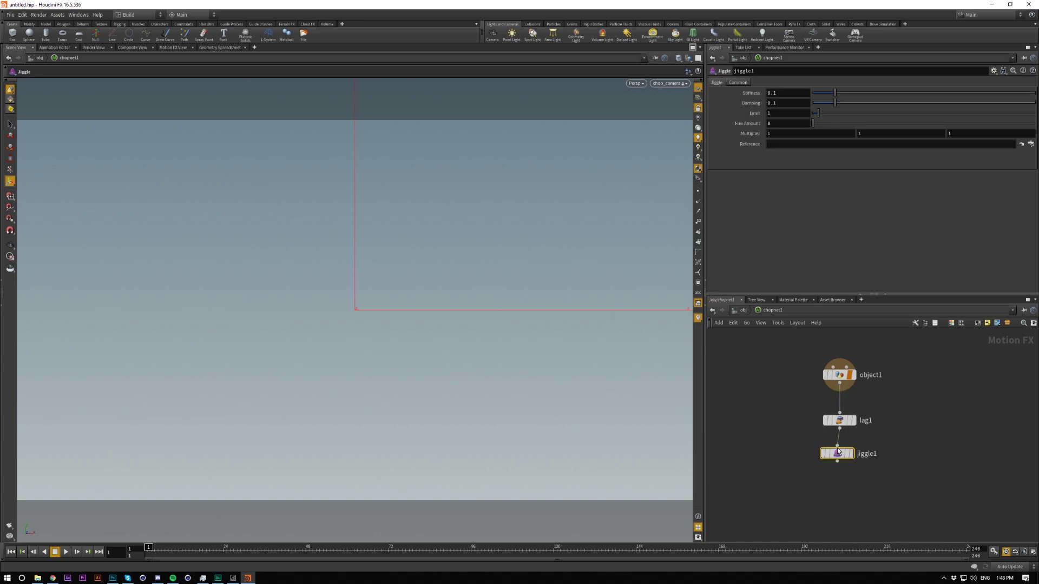
left_click_drag(837, 452, 840, 458)
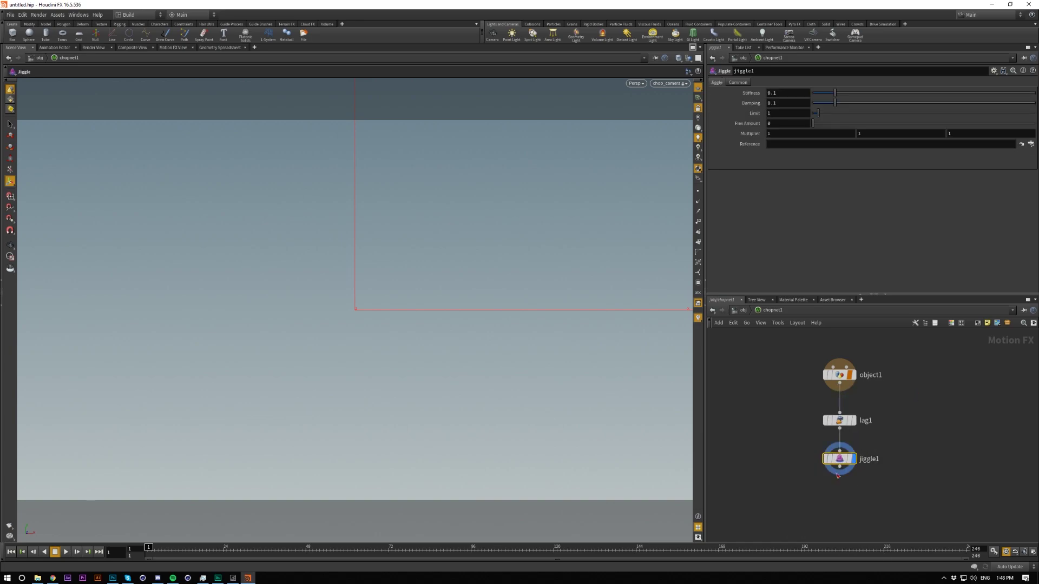
middle_click_drag(836, 474, 834, 424)
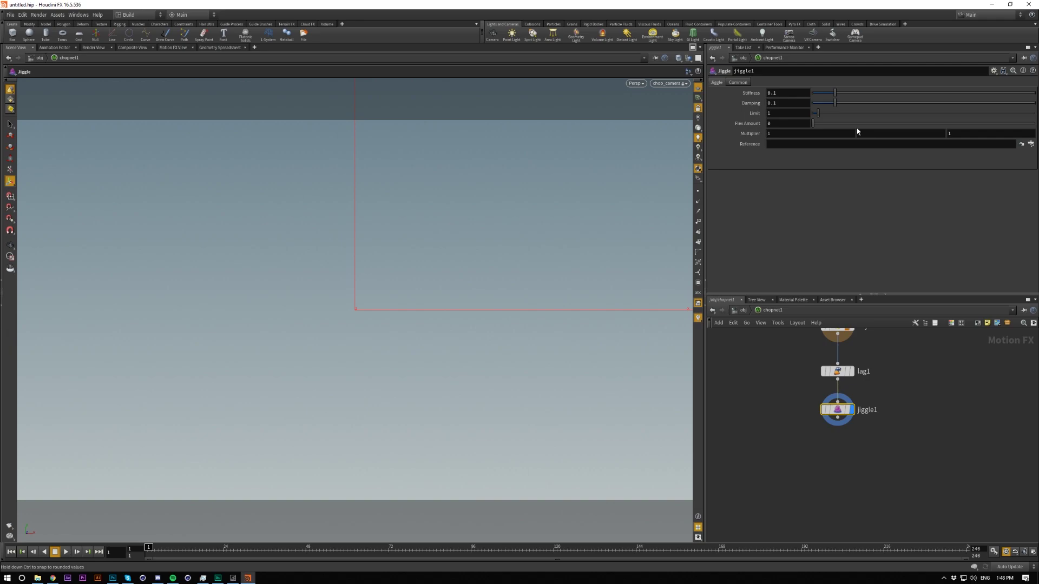
left_click_drag(835, 104, 766, 105)
key("Tab")
type("export")
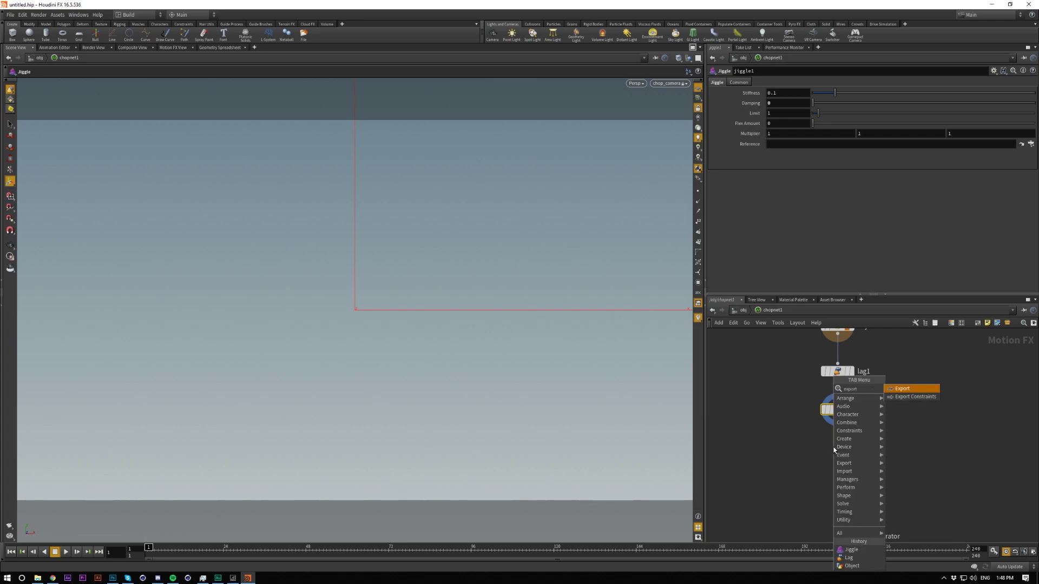
Create an Export CHOP, export1, directly under jiggle1
key("Return")
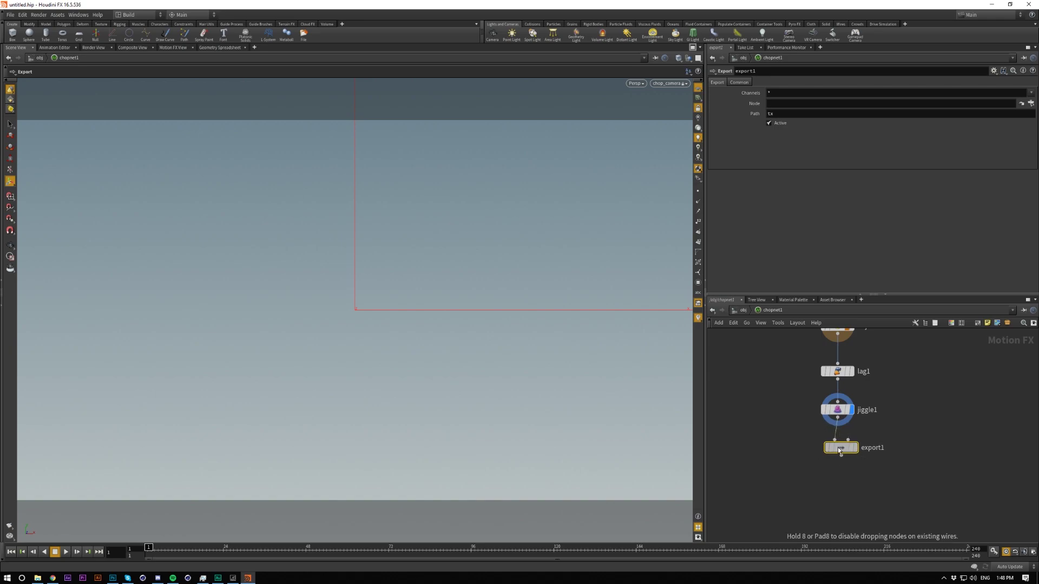
left_click(839, 449)
left_click_drag(840, 449, 837, 442)
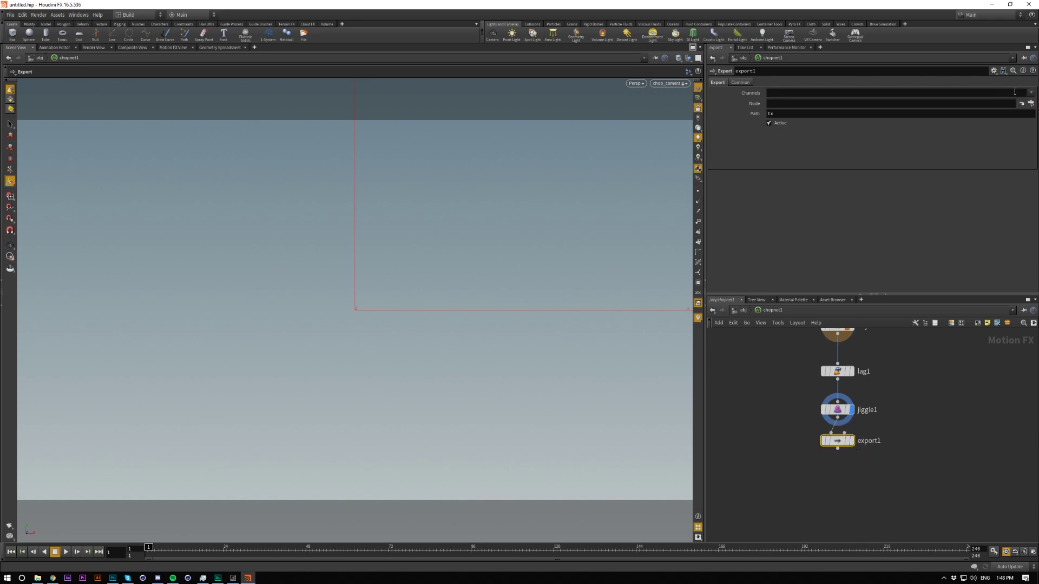
Choose channels tx, ty, tz, rx, ry, rz in export1's Channels field
left_click(1031, 93)
left_click(1026, 136)
left_click(1030, 93)
left_click(1027, 143)
left_click(1031, 92)
left_click(1027, 150)
left_click(1031, 92)
left_click(1026, 110)
left_click(1030, 93)
left_click(1026, 118)
left_click(1030, 93)
left_click(1022, 126)
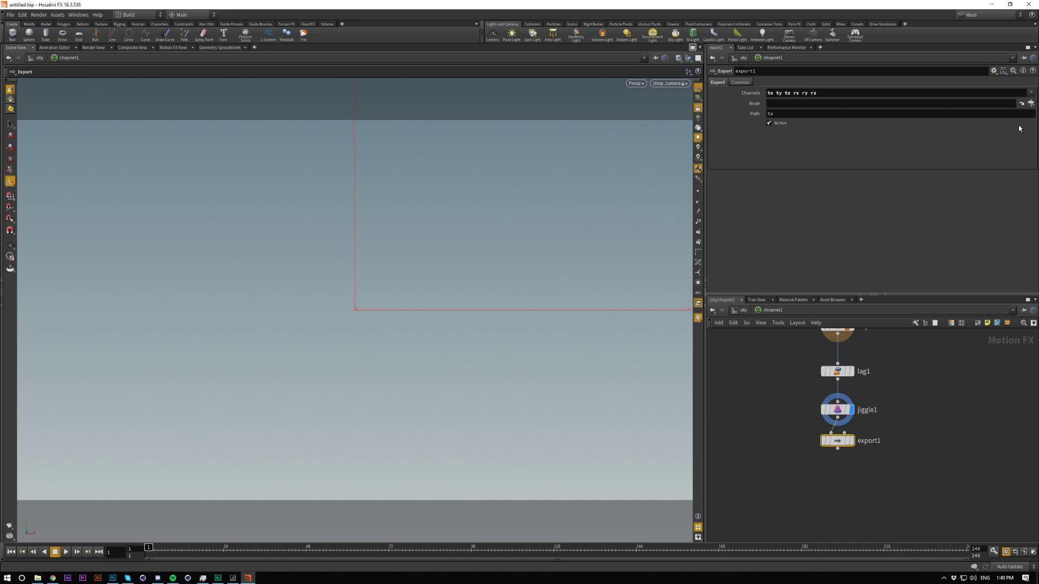
Copy the channel list tx ty tz rx ry rz into export1's Path field
triple_click(818, 96)
key("ctrl+c")
triple_click(804, 114)
key("ctrl+v")
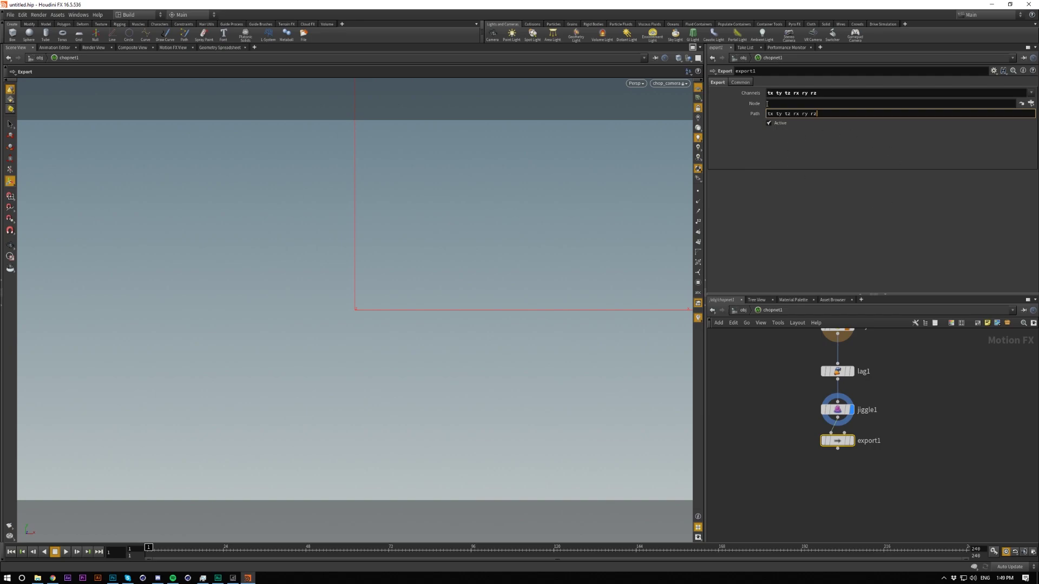
left_click(798, 94)
triple_click(786, 94)
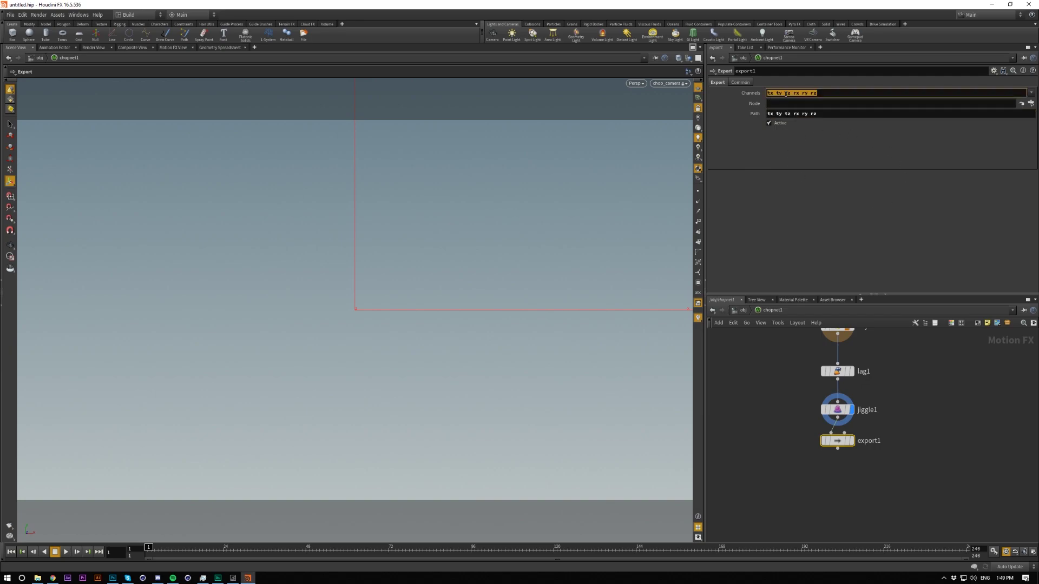
left_click(778, 114)
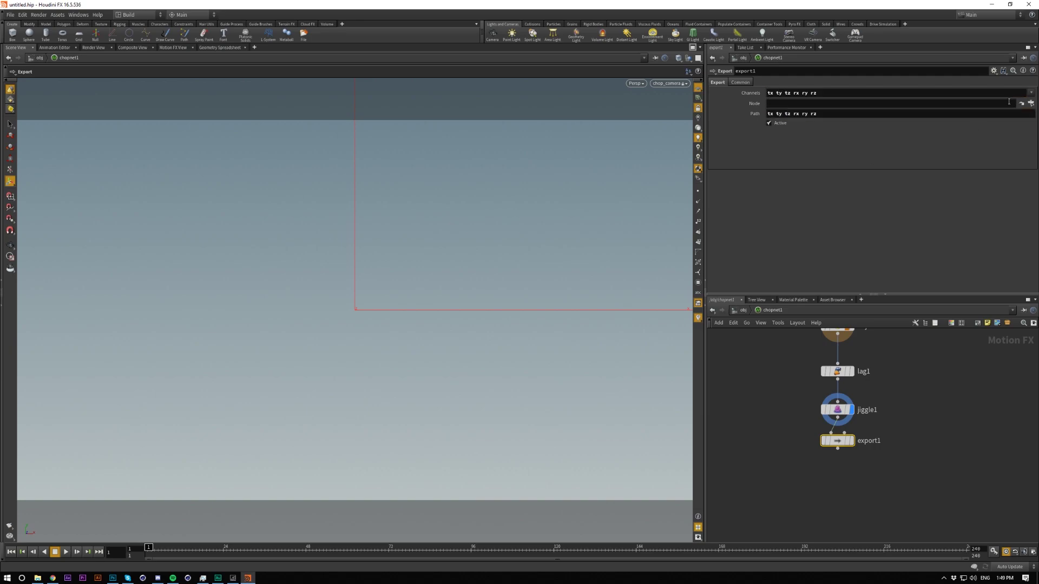
Set export1's Node to /obj/chop_camera and turn on its export flag
left_click(1031, 104)
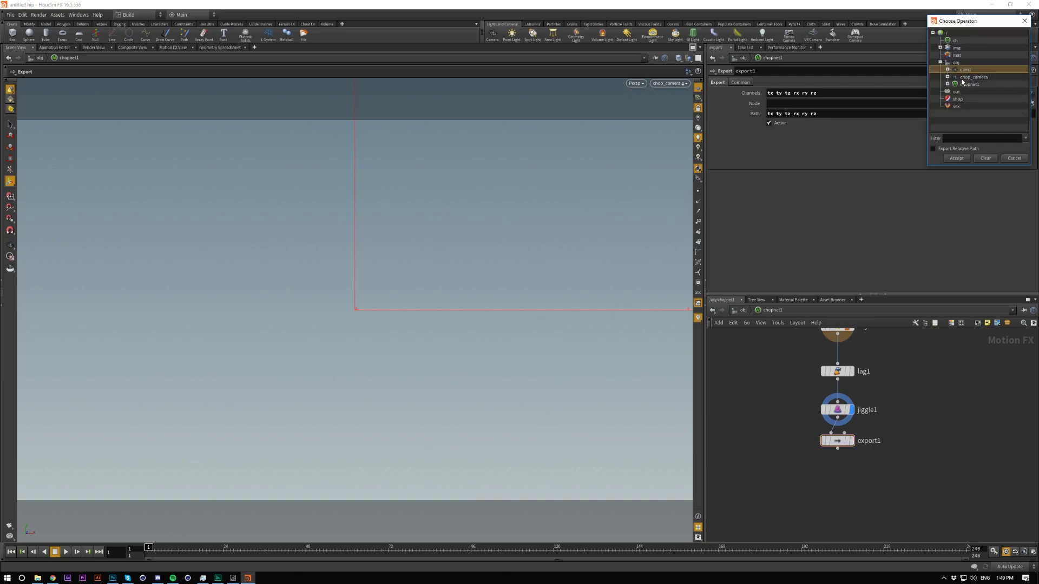
double_click(963, 77)
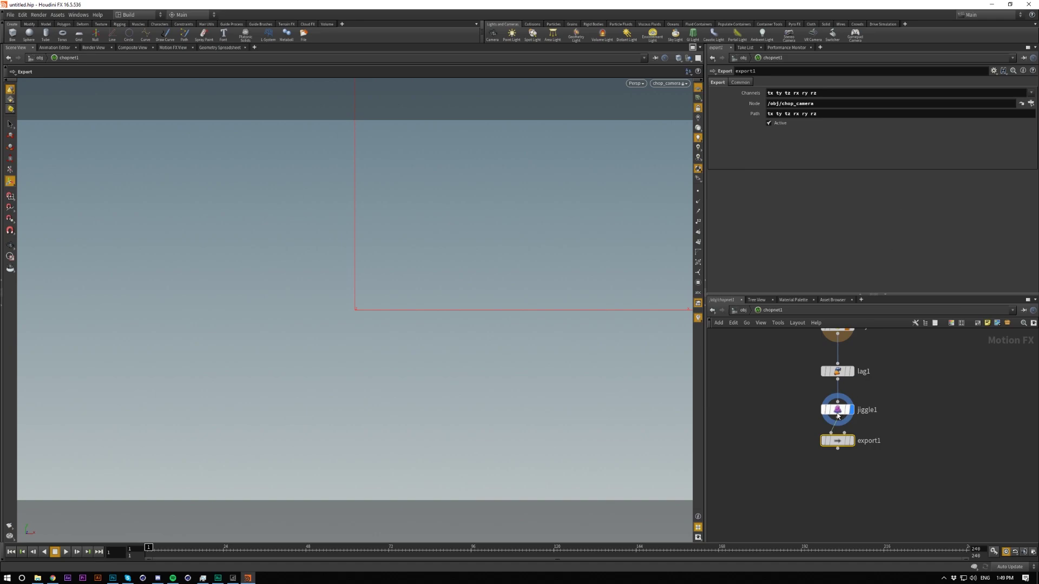
mouse_move(828, 443)
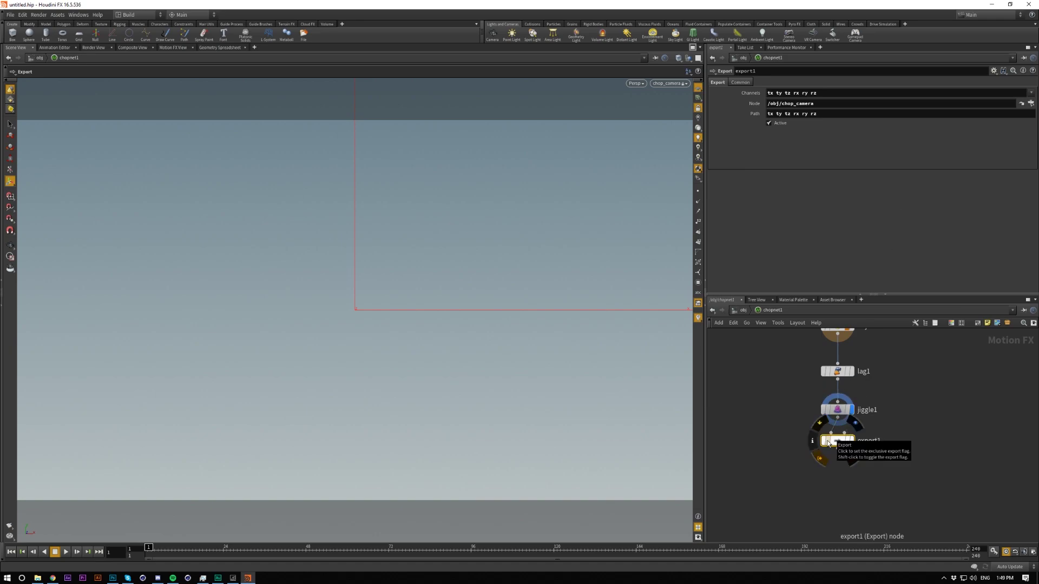
left_click(829, 442)
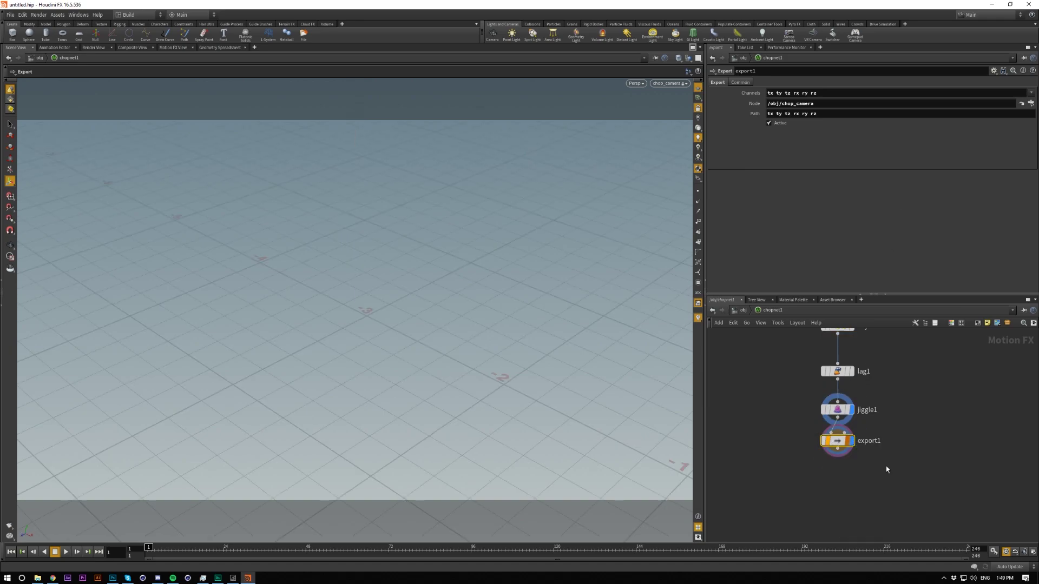
left_click(920, 483)
Check chop_camera's driven Translate values in /obj, start playback, and re-enter chopnet1
left_click(732, 311)
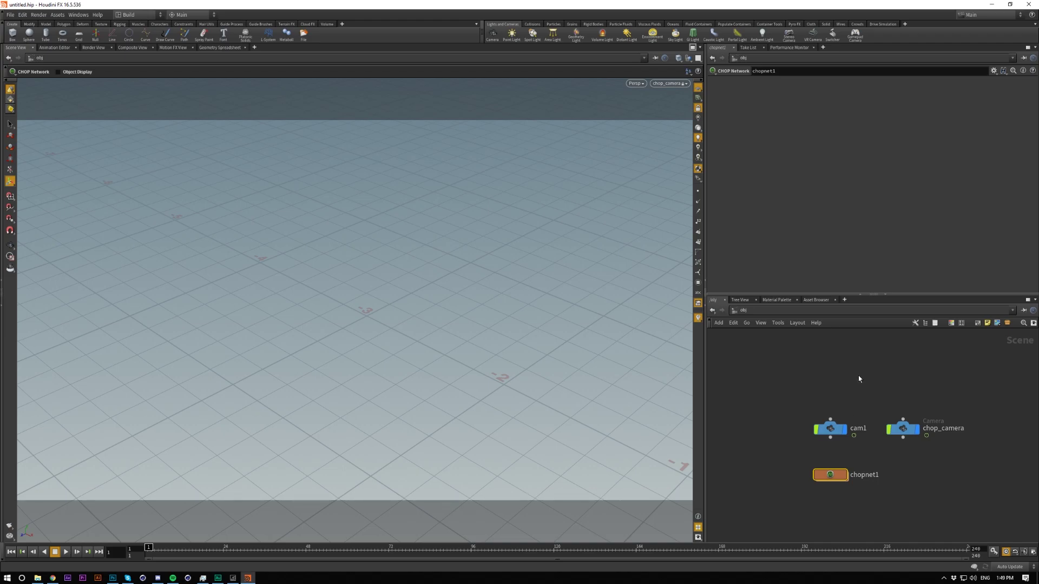
left_click_drag(858, 388, 927, 456)
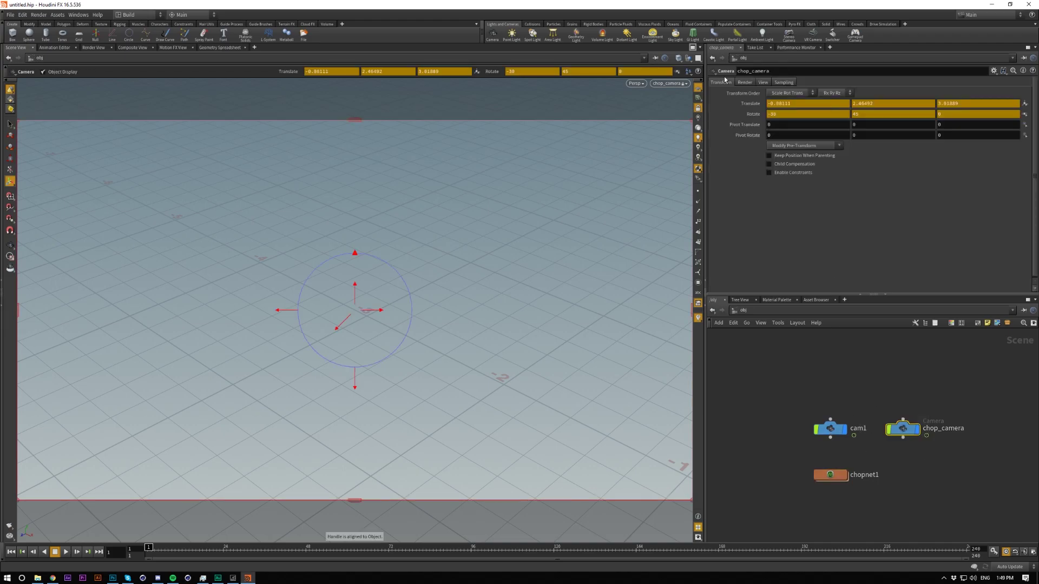
middle_click(801, 104)
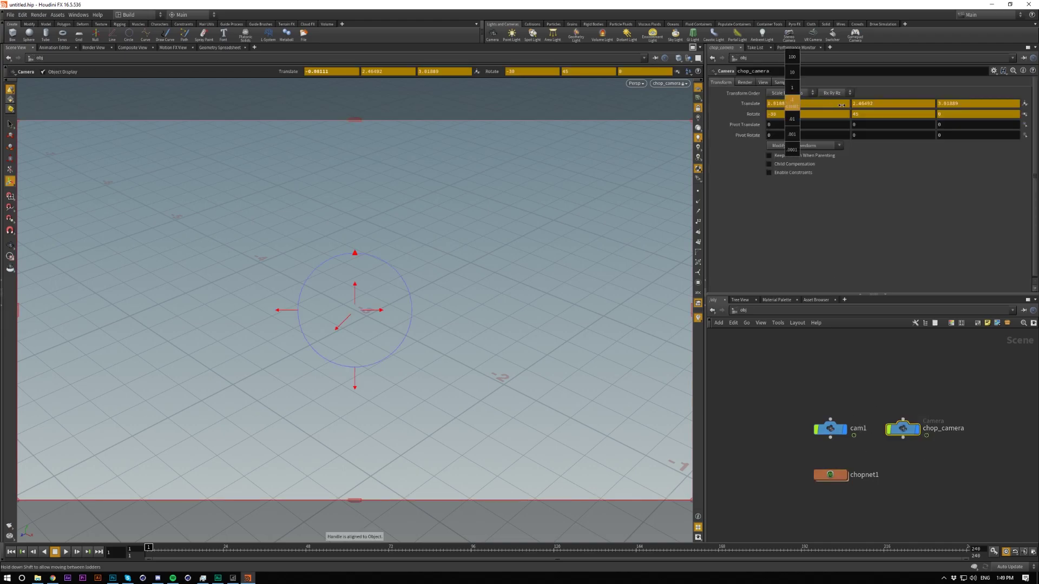
middle_click(778, 103)
middle_click(876, 103)
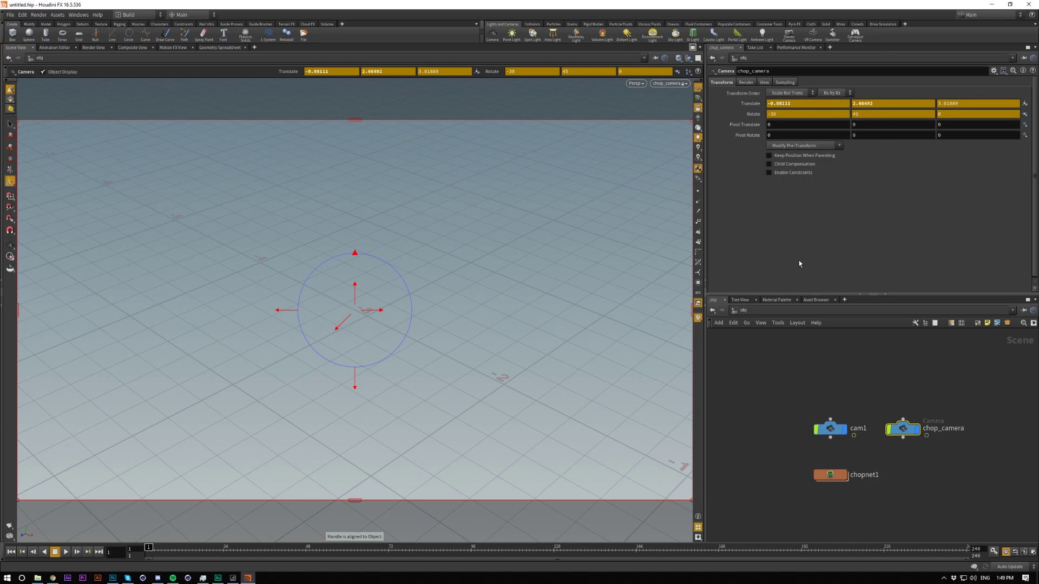
key("Up")
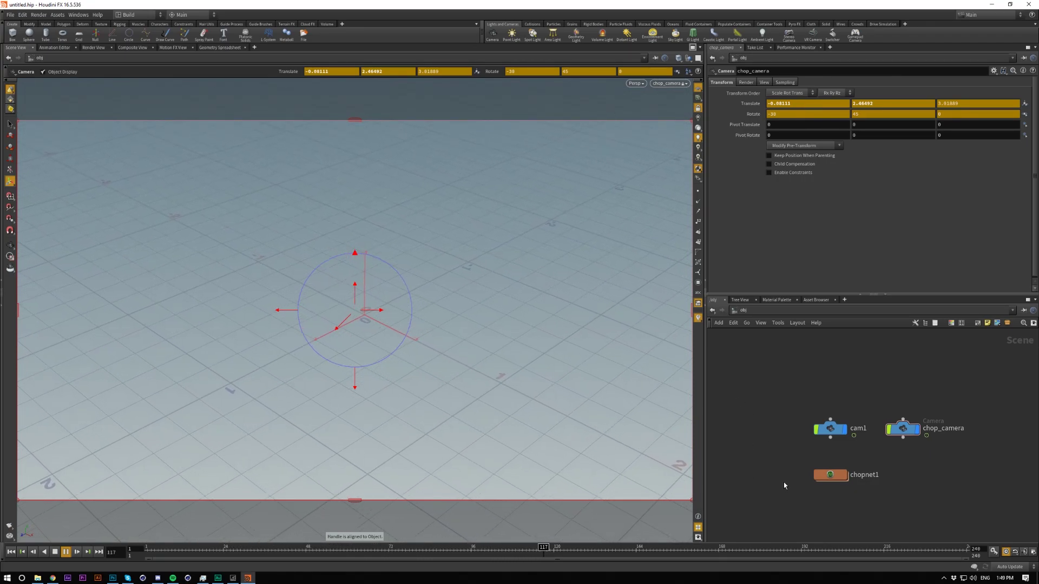
double_click(831, 475)
Set jiggle1's Stiffness to 0.5 and narrow the timeline's visible frame range
middle_click_drag(788, 433, 793, 483)
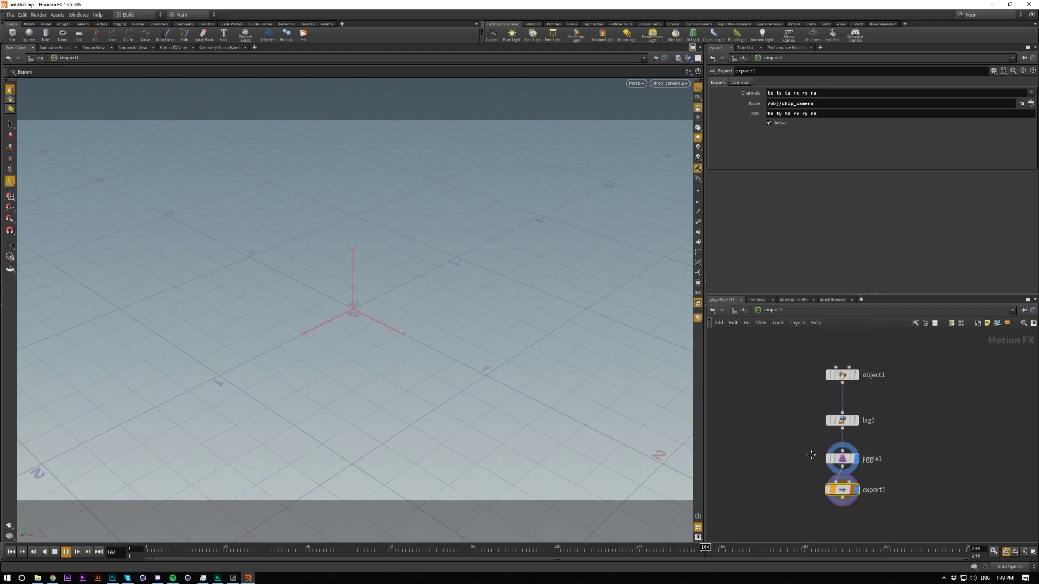
left_click(842, 459)
left_click(791, 93)
type("0.5")
key("Return")
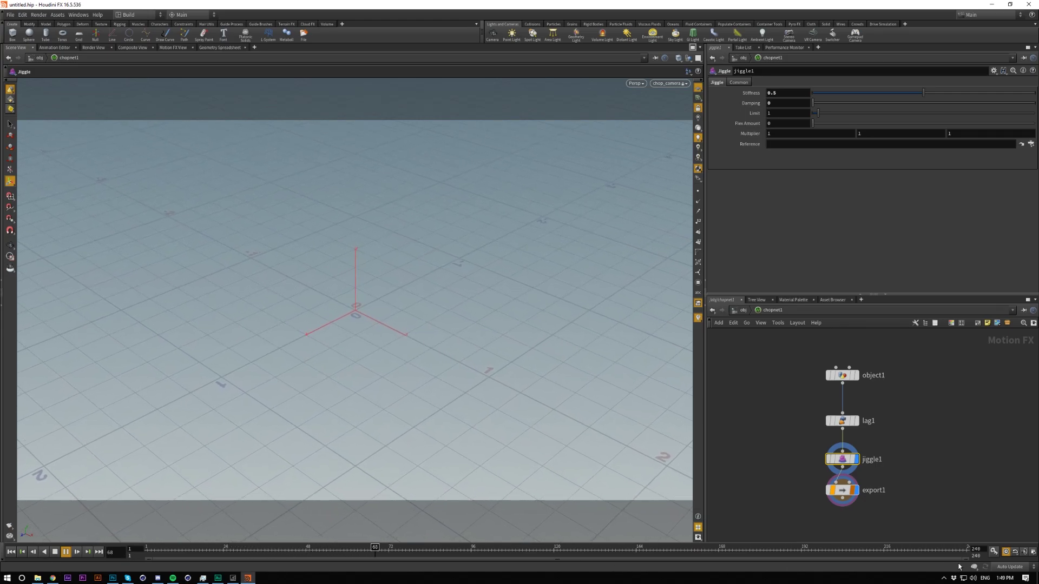
left_click_drag(968, 560, 590, 559)
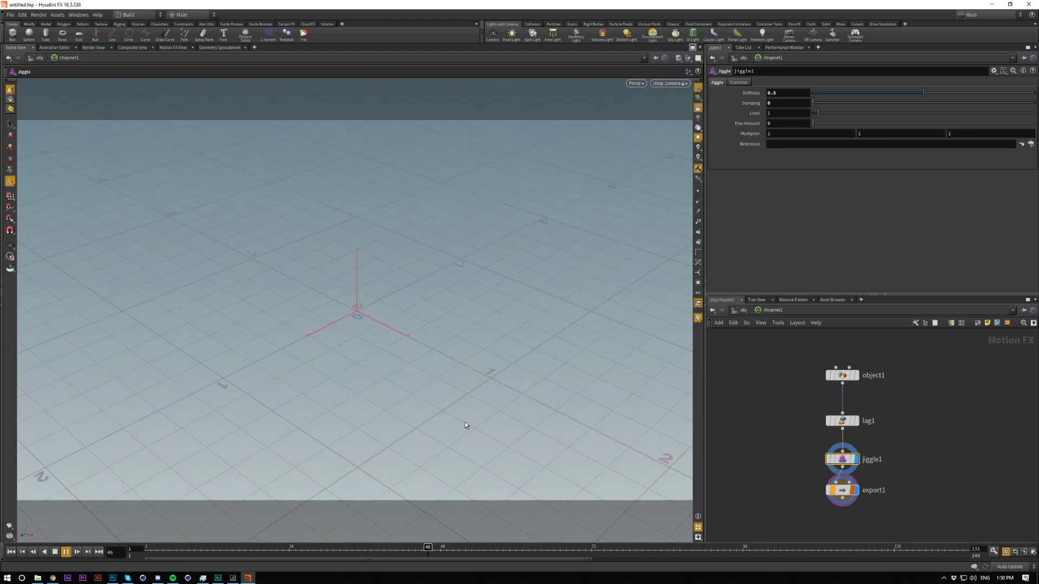
Reset playback to frame 1, move up from the CHOP network to /obj, and select cam1 alone
key("ctrl+Up")
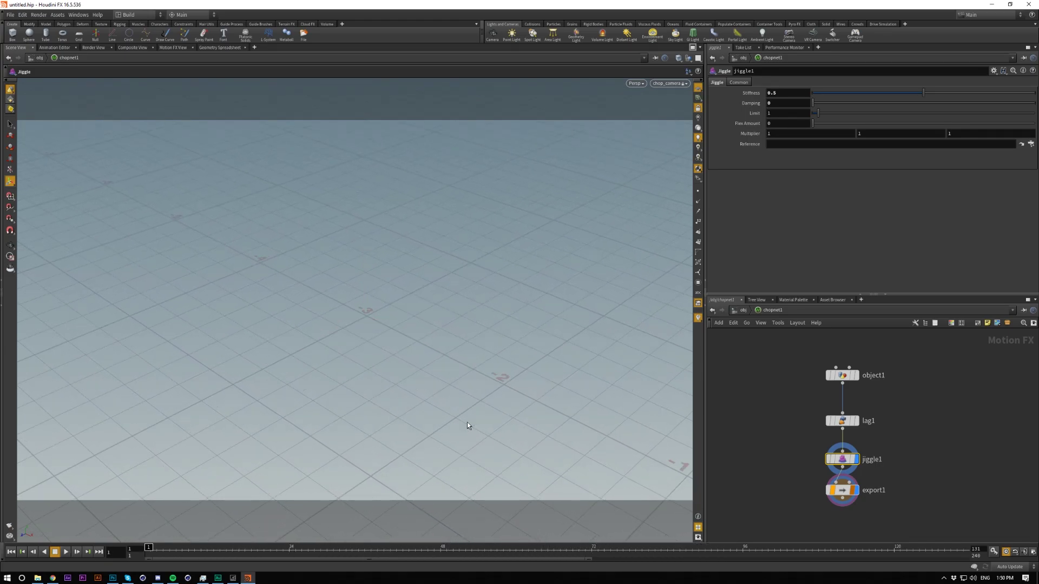
left_click(788, 466)
left_click(743, 310)
left_click_drag(784, 407, 874, 456)
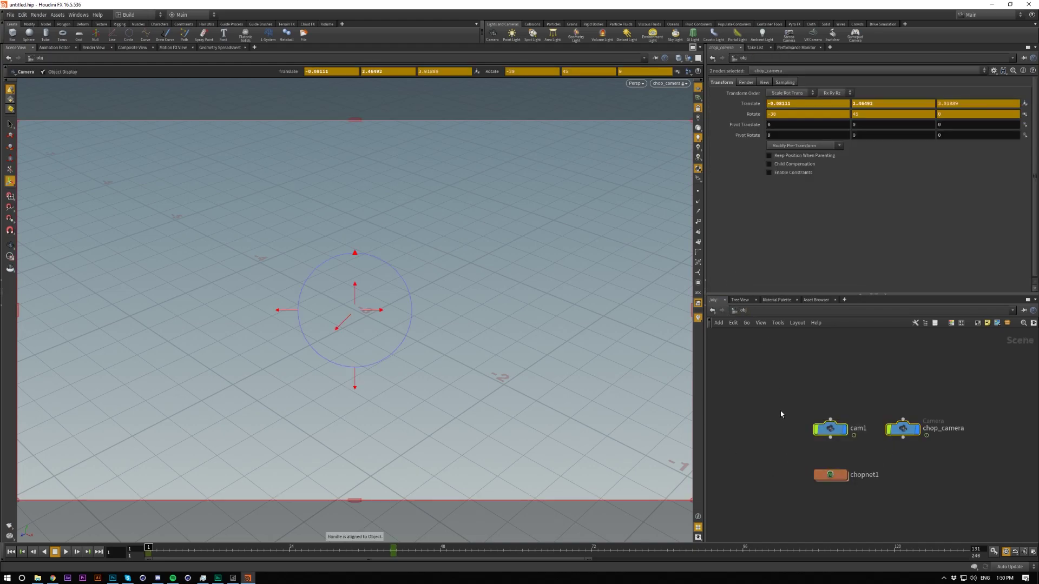
left_click(830, 430)
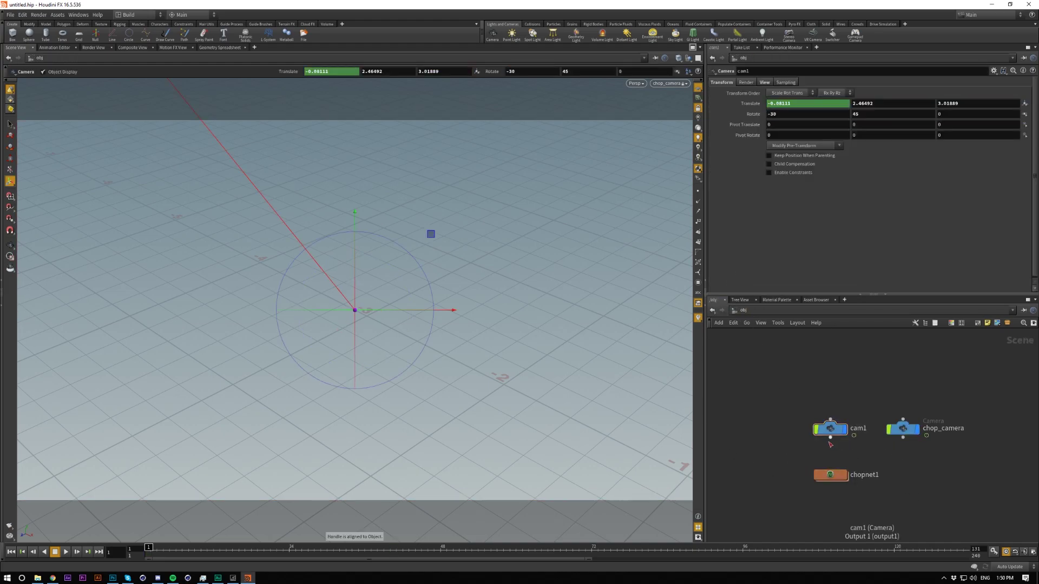